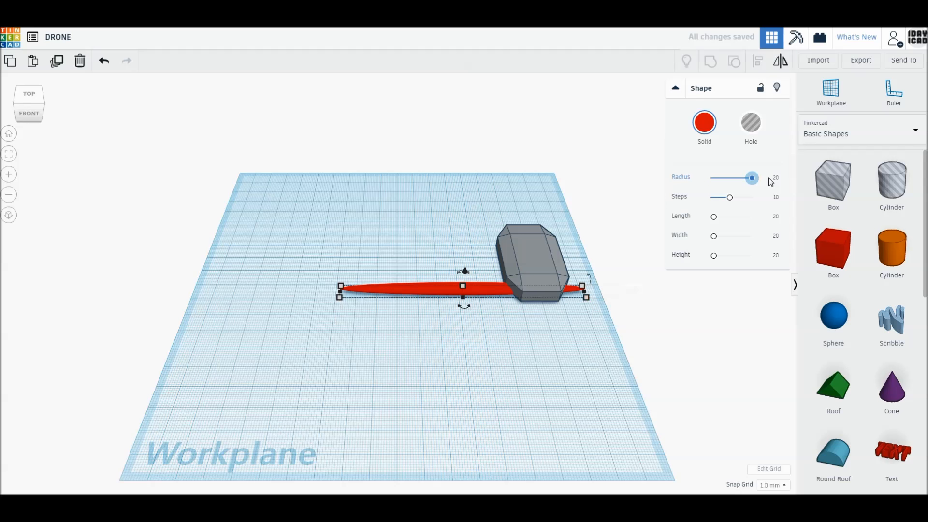
Set the red bar's edge radius to 2 and its steps to 1.
{"action": "left_click", "coordinate": [776, 178]}
{"action": "left_click_drag", "start_coordinate": [730, 198], "coordinate": [770, 202]}
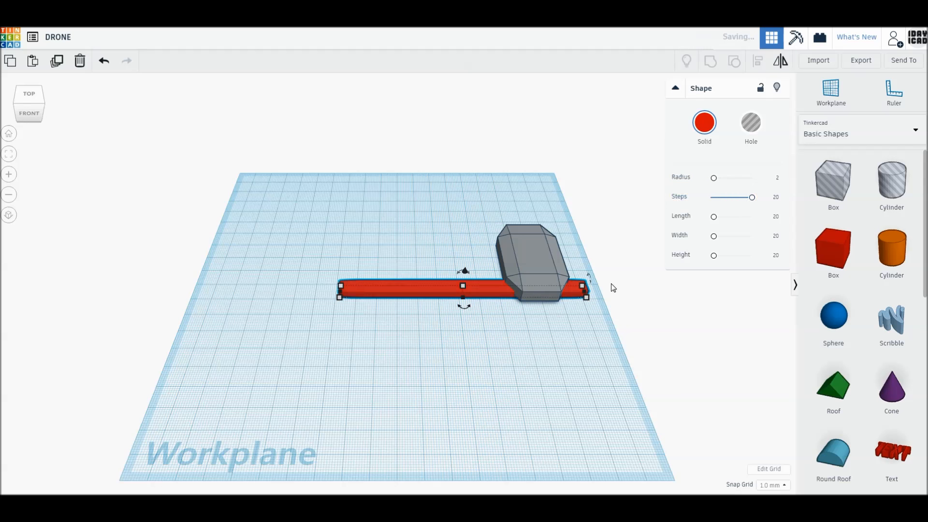
{"action": "left_click_drag", "start_coordinate": [752, 197], "coordinate": [712, 197]}
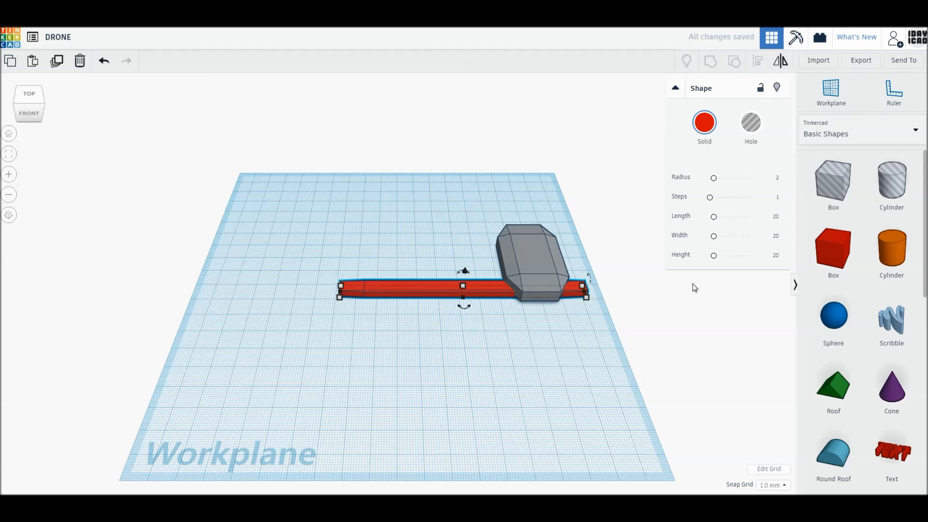
Colour the red bar light grey and move it across the workplane, clear of the dark grey body.
{"action": "left_click", "coordinate": [705, 122]}
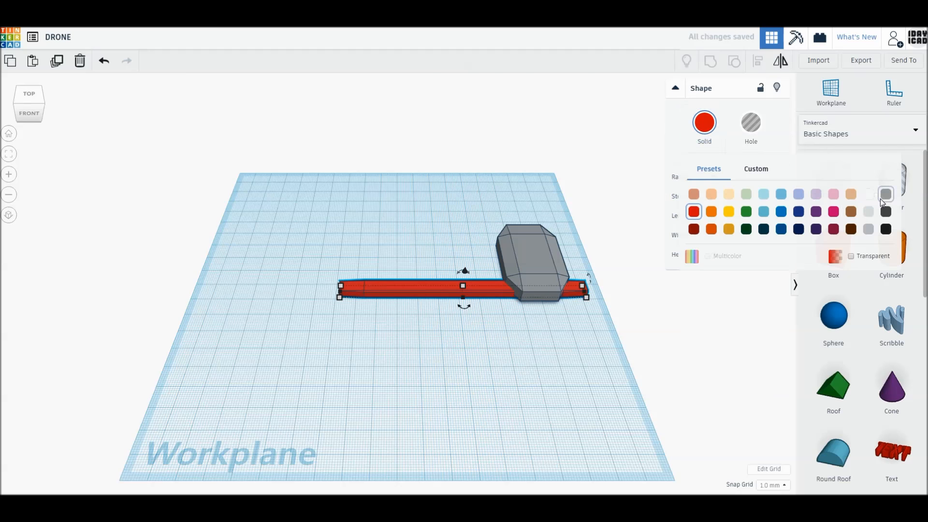
{"action": "left_click", "coordinate": [869, 231]}
{"action": "left_click_drag", "start_coordinate": [485, 289], "coordinate": [379, 292]}
{"action": "left_click", "coordinate": [390, 343]}
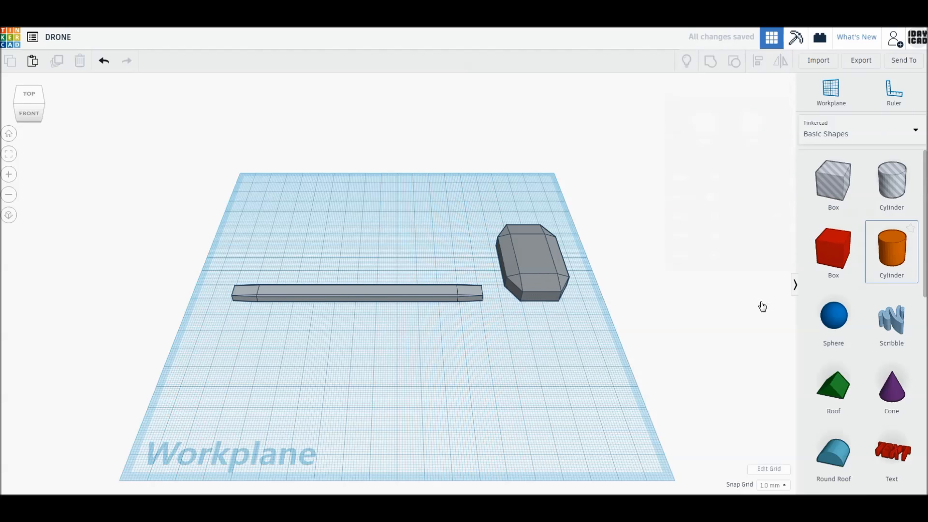
Add a solid cylinder to the workplane in front of the long bar.
{"action": "left_click_drag", "start_coordinate": [860, 282], "coordinate": [450, 357]}
{"action": "left_click", "coordinate": [450, 353]}
{"action": "left_click", "coordinate": [446, 292]}
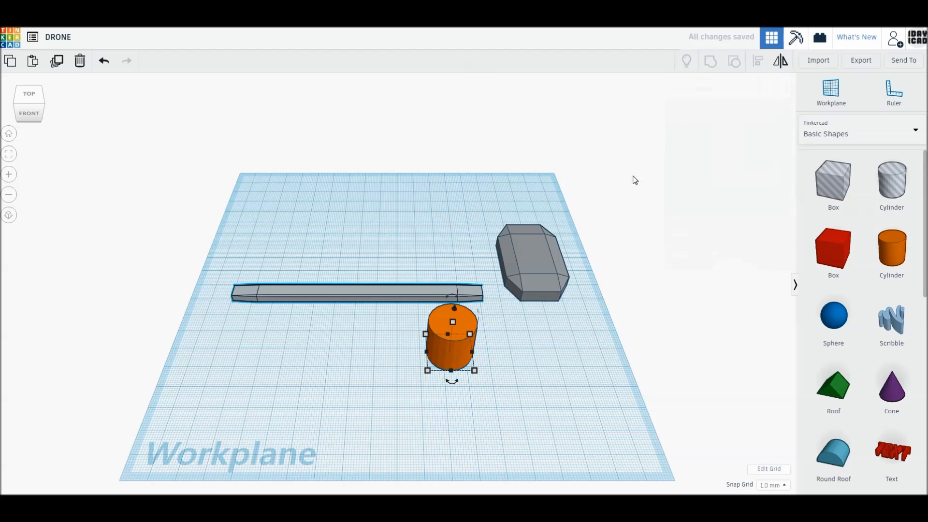
{"action": "left_click", "coordinate": [708, 123]}
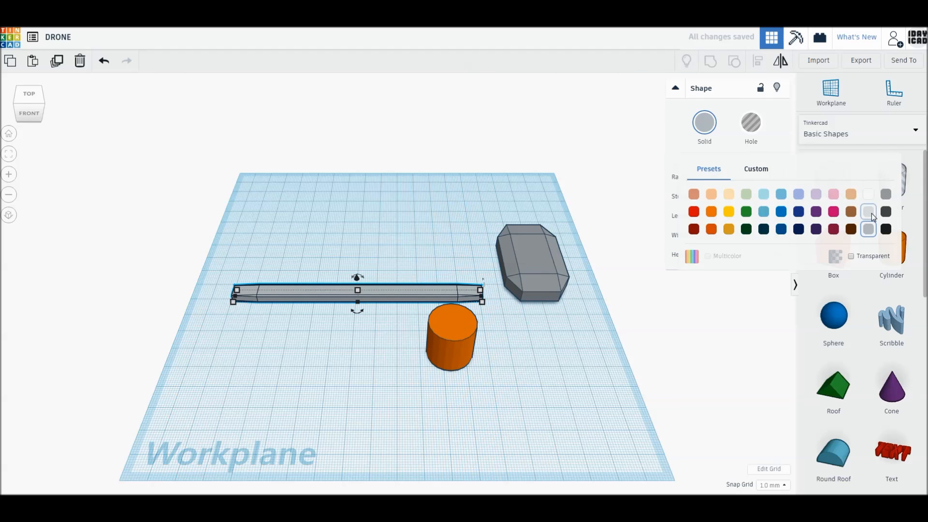
{"action": "left_click", "coordinate": [521, 261]}
{"action": "left_click", "coordinate": [542, 377]}
Set the orange cylinder's footprint to 10 mm by 10 mm.
{"action": "left_click", "coordinate": [456, 366]}
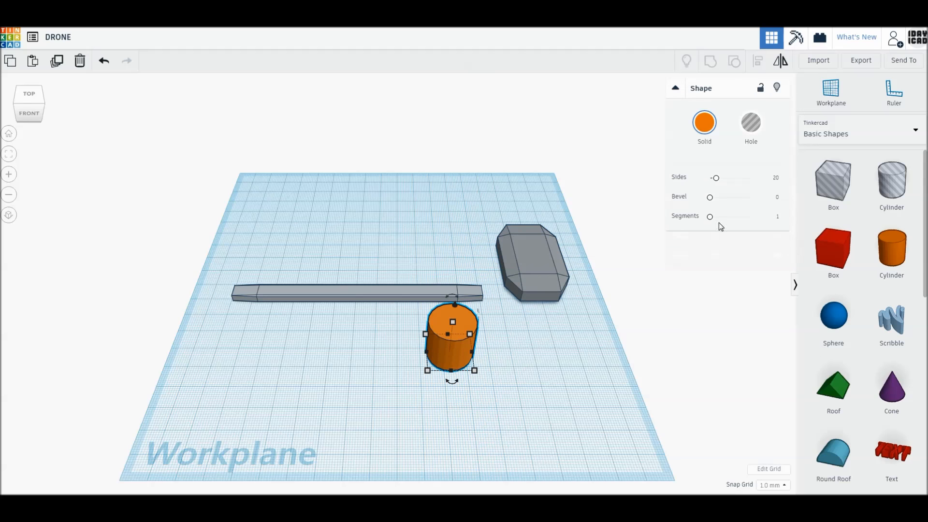
{"action": "mouse_move", "coordinate": [475, 371]}
{"action": "left_click", "coordinate": [464, 411]}
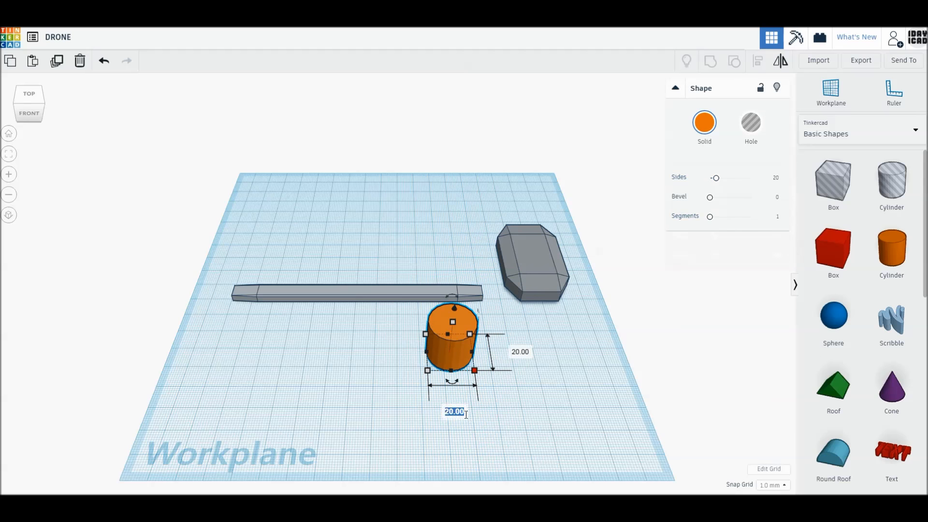
{"action": "type", "text": "10"}
{"action": "key", "text": "Return"}
{"action": "left_click", "coordinate": [497, 353]}
{"action": "type", "text": "10"}
{"action": "key", "text": "Return"}
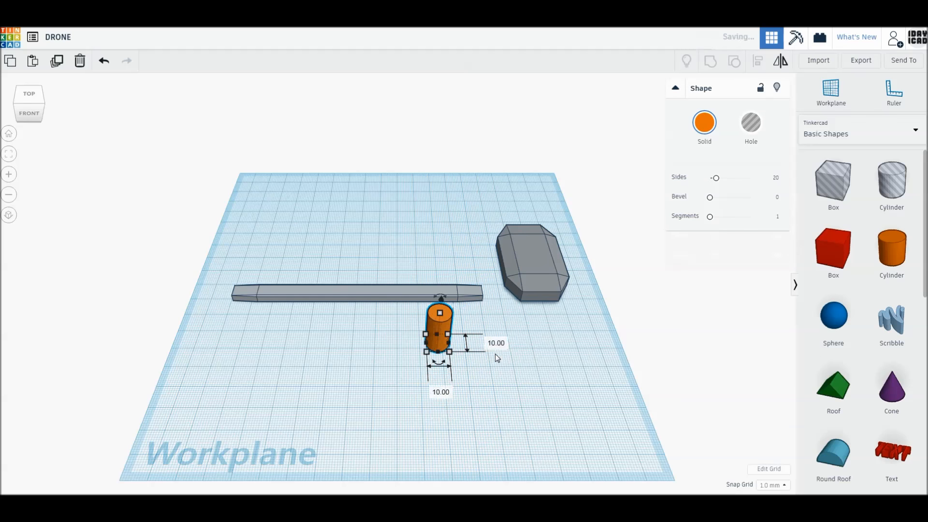
Refine the orange cylinder with 64 sides, a height of 12 mm, a bevel of 2.5 and 10 segments.
{"action": "left_click_drag", "start_coordinate": [715, 178], "coordinate": [760, 182]}
{"action": "scroll", "coordinate": [485, 395], "scroll_direction": "up", "scroll_amount": 3}
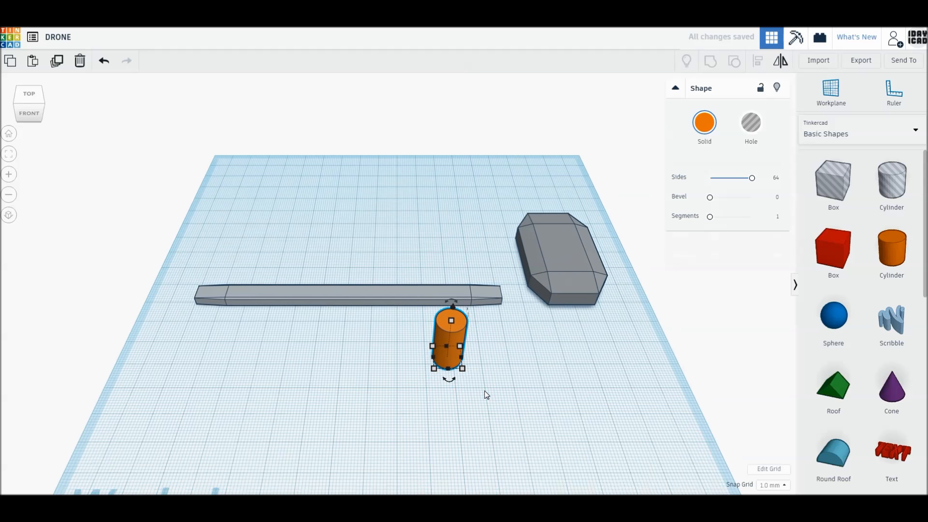
{"action": "type", "text": "12"}
{"action": "key", "text": "Return"}
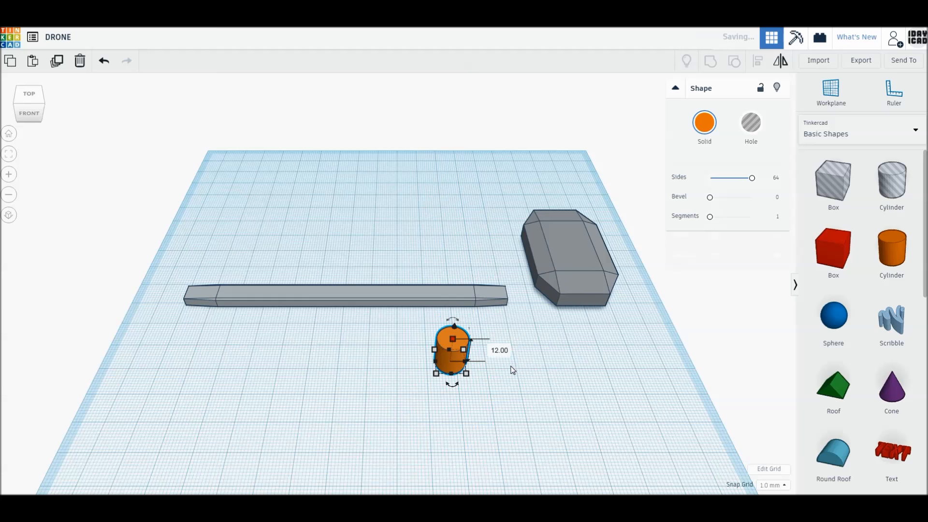
{"action": "left_click_drag", "start_coordinate": [710, 198], "coordinate": [752, 198]}
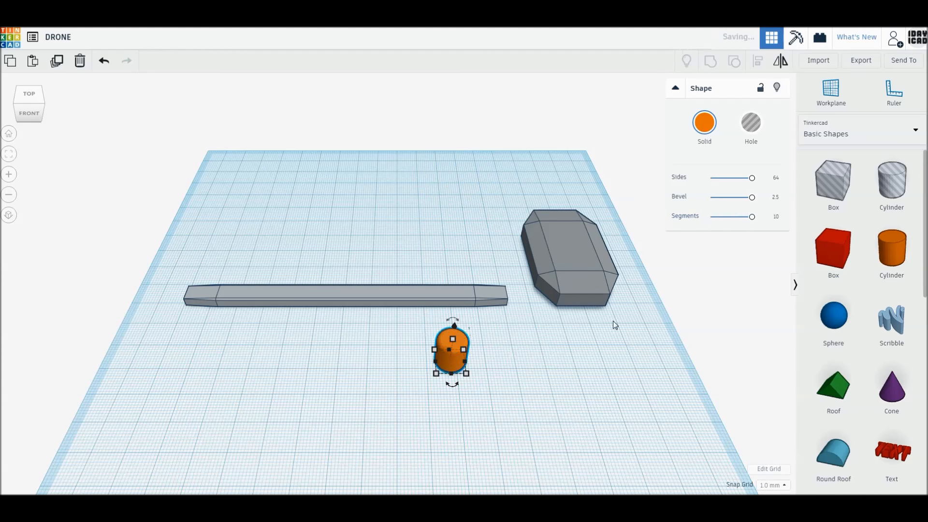
Colour the orange cylinder pale grey, lighter than the long bar.
{"action": "left_click", "coordinate": [519, 314]}
{"action": "left_click", "coordinate": [467, 347]}
{"action": "left_click", "coordinate": [704, 123]}
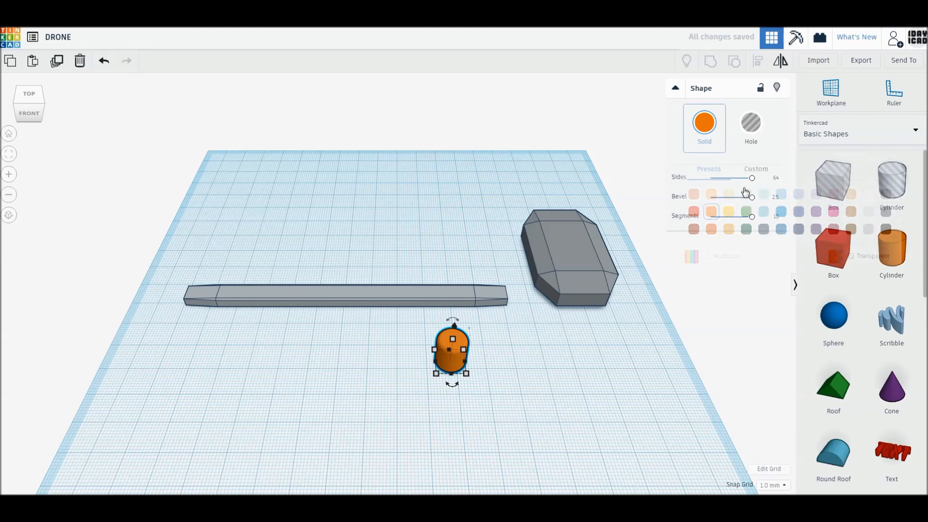
{"action": "left_click", "coordinate": [869, 212]}
{"action": "left_click", "coordinate": [472, 302]}
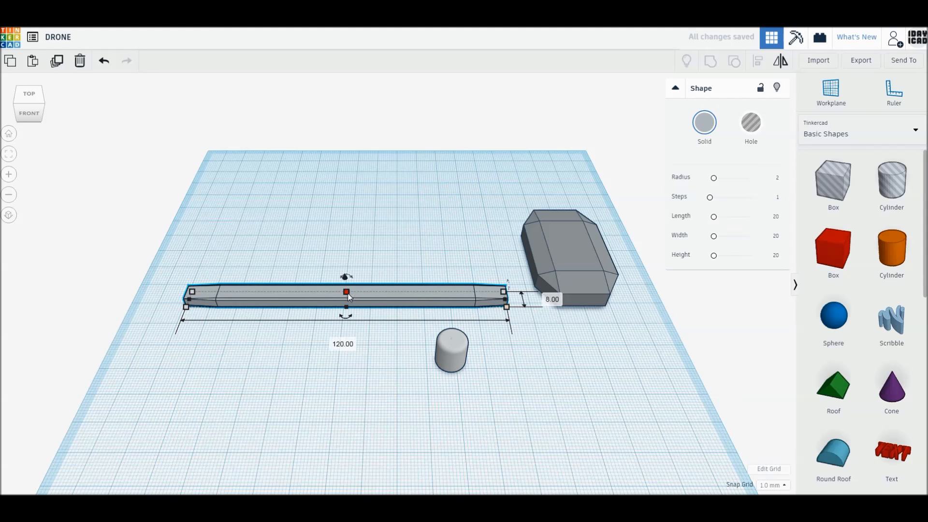
{"action": "left_click", "coordinate": [586, 299]}
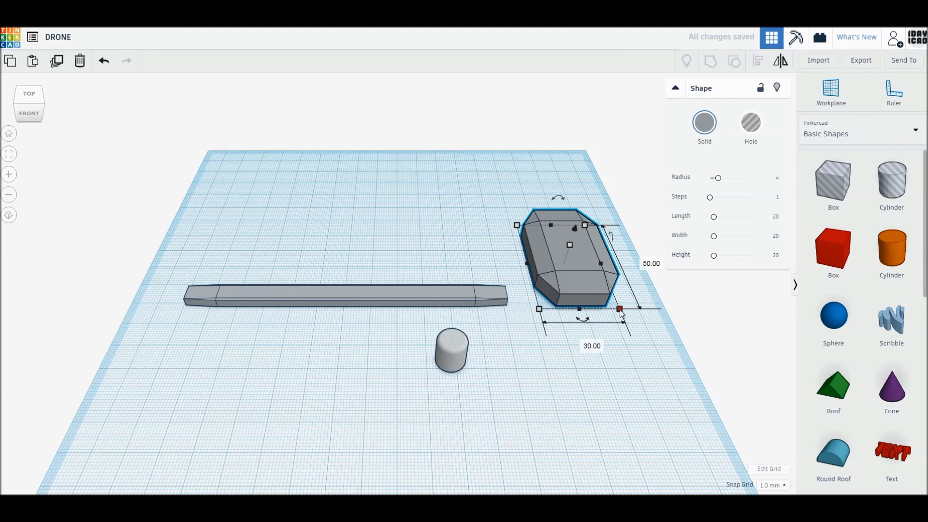
{"action": "left_click", "coordinate": [535, 373]}
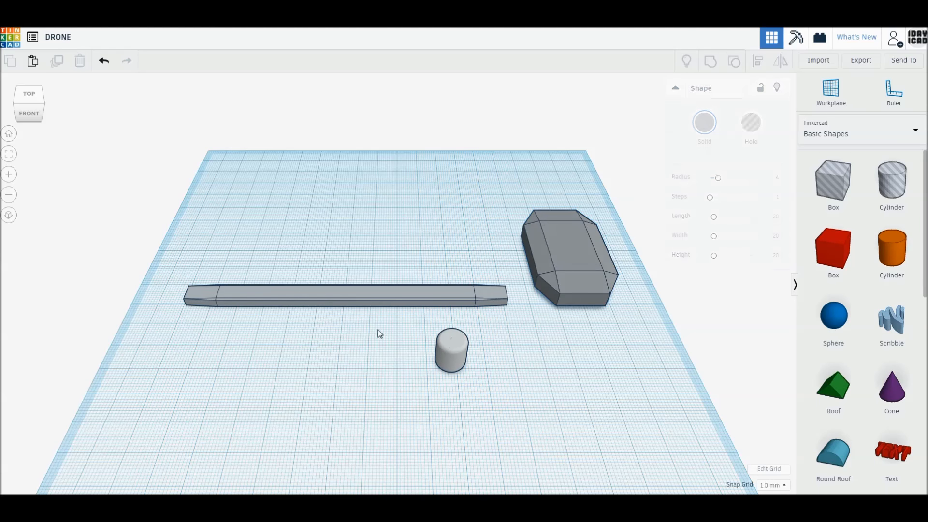
Duplicate the cylinder in place and resize the copy about its centre to a shaft 2 mm across and 16 mm tall.
{"action": "left_click", "coordinate": [458, 364]}
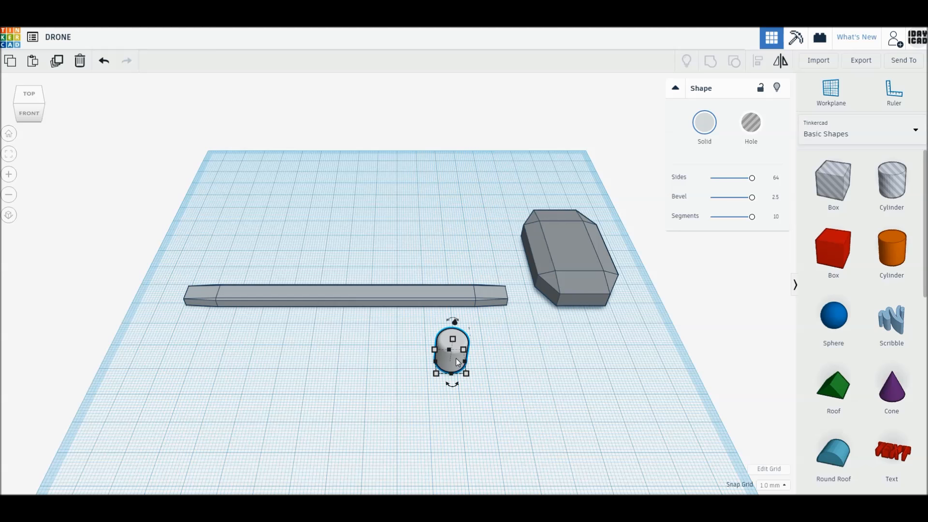
{"action": "left_click_drag", "start_coordinate": [466, 373], "coordinate": [457, 369], "text": "alt"}
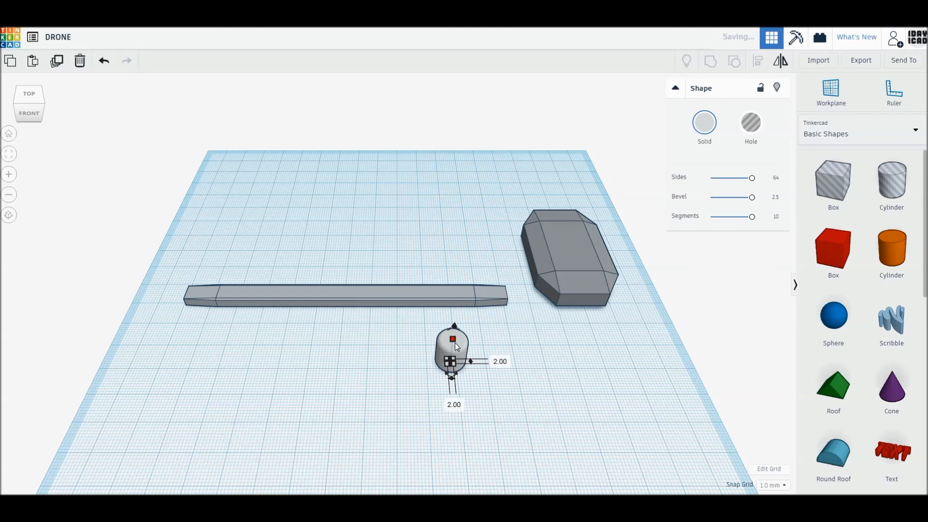
{"action": "left_click_drag", "start_coordinate": [451, 329], "coordinate": [452, 333]}
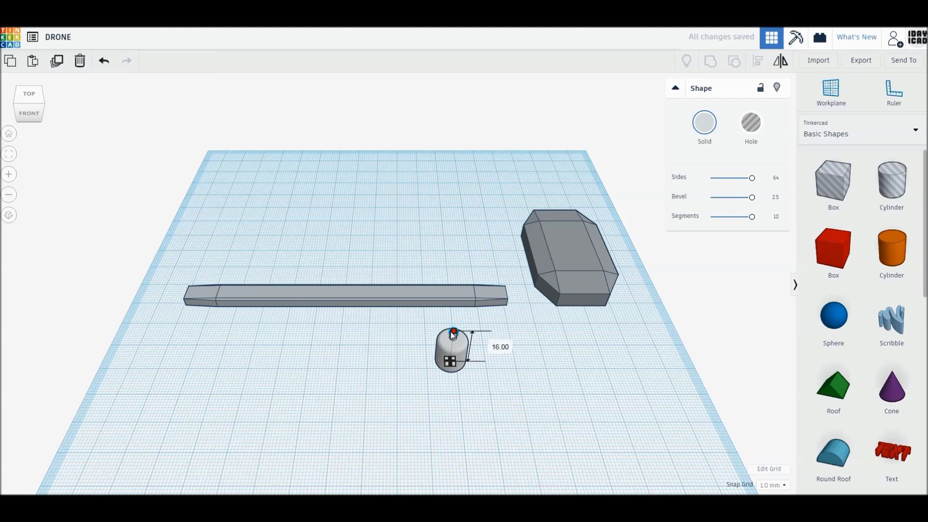
Colour the thin shaft medium grey and move the motor cylinder together with it behind the long bar.
{"action": "left_click", "coordinate": [705, 122]}
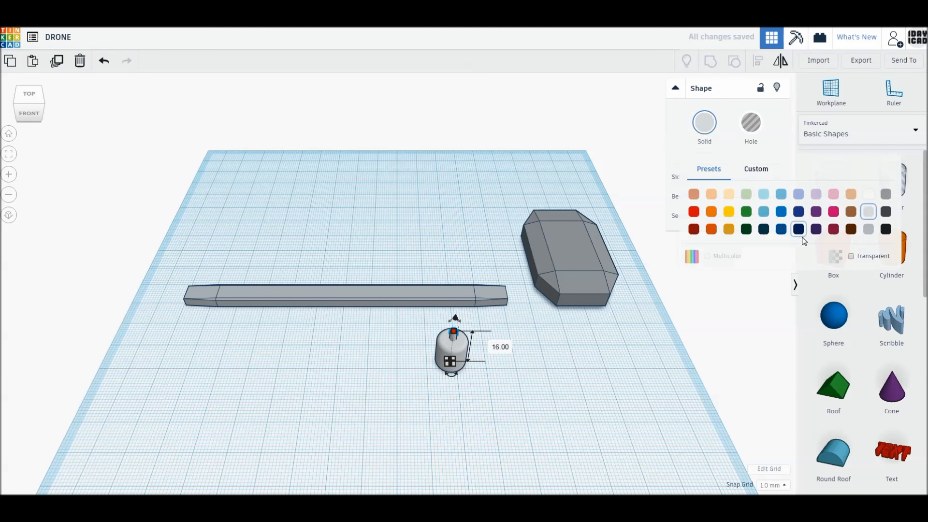
{"action": "left_click", "coordinate": [888, 195]}
{"action": "left_click", "coordinate": [480, 394]}
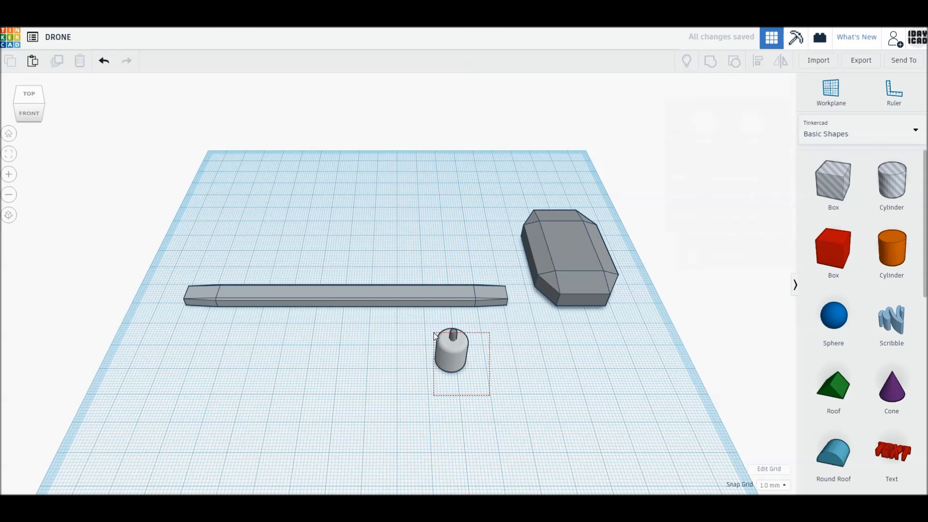
{"action": "left_click_drag", "start_coordinate": [529, 392], "coordinate": [390, 254]}
{"action": "left_click", "coordinate": [782, 334]}
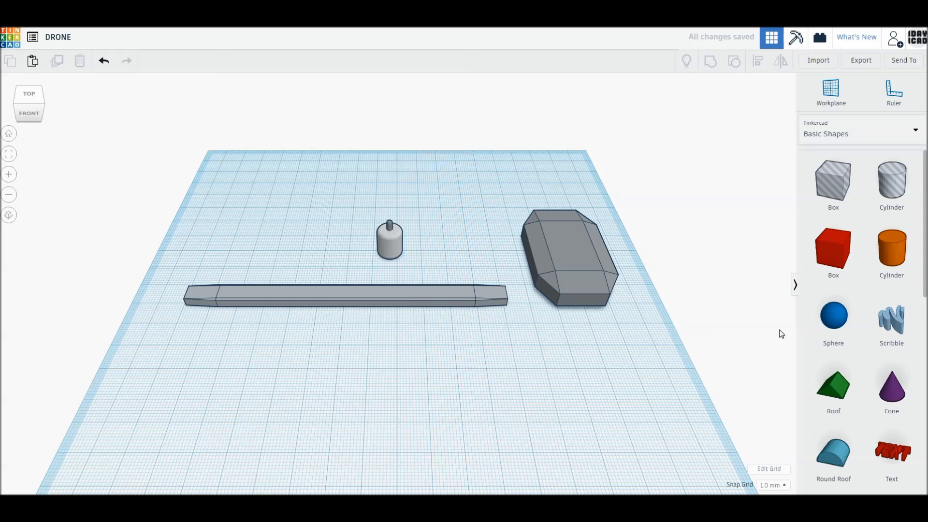
Add a solid box in front of the long bar and set its height to 0.5 mm.
{"action": "left_click_drag", "start_coordinate": [832, 248], "coordinate": [428, 370]}
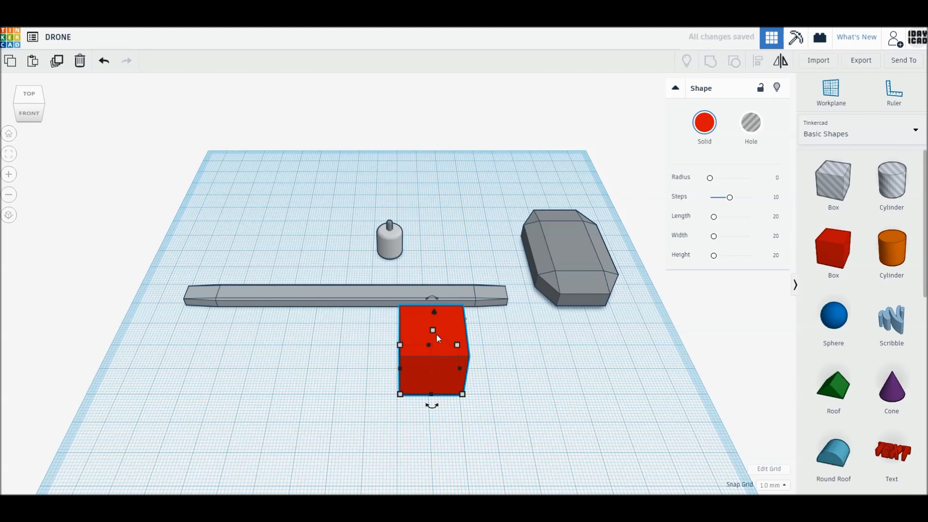
{"action": "mouse_move", "coordinate": [434, 331]}
{"action": "type", "text": "0.5"}
{"action": "key", "text": "Return"}
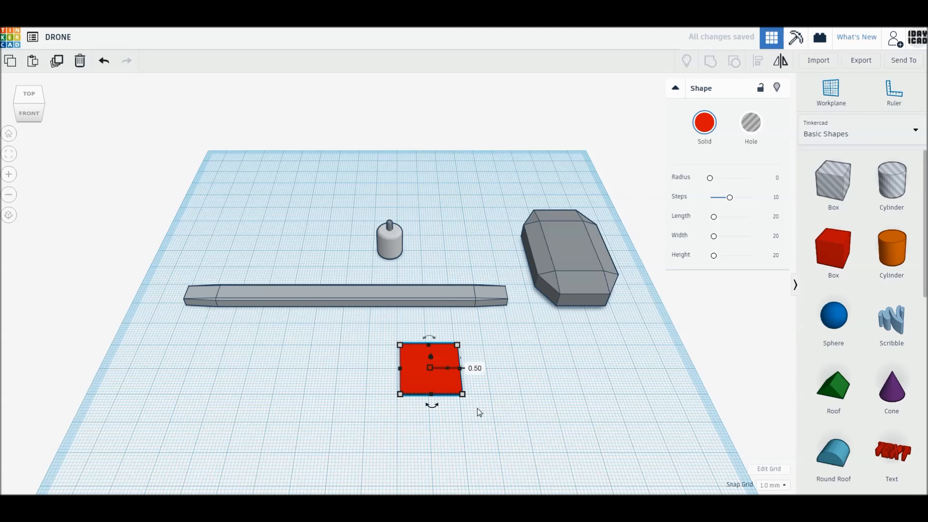
Set the flat red plate's length to 30 mm and its width to 10 mm.
{"action": "mouse_move", "coordinate": [463, 401]}
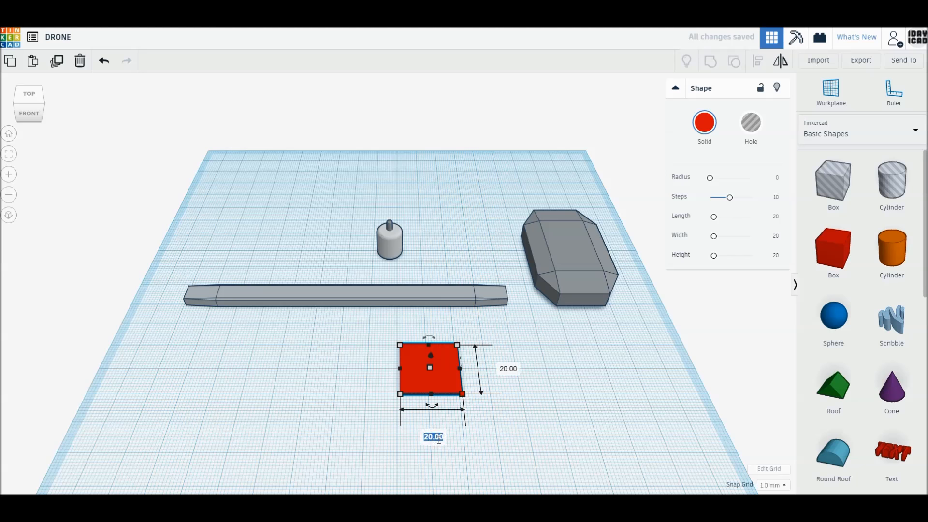
{"action": "key", "text": "Return"}
{"action": "left_click", "coordinate": [537, 368]}
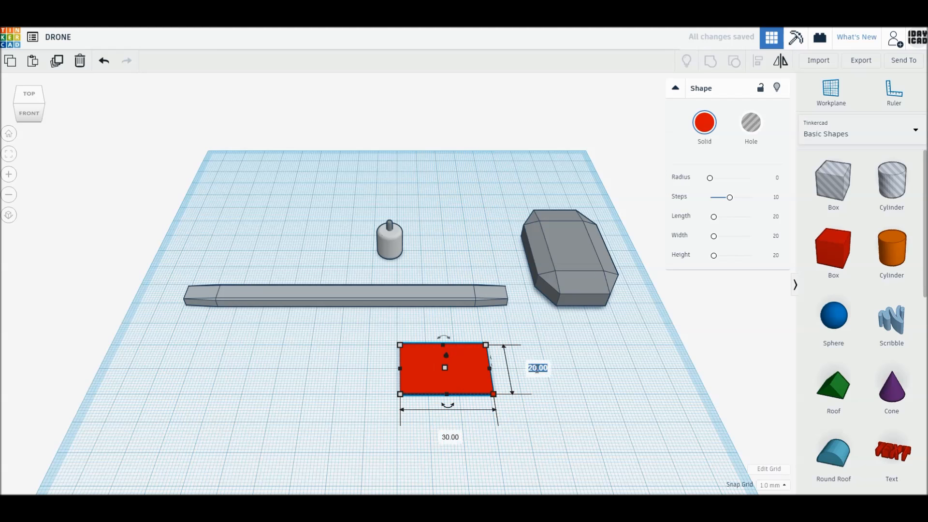
{"action": "type", "text": "10"}
{"action": "key", "text": "Return"}
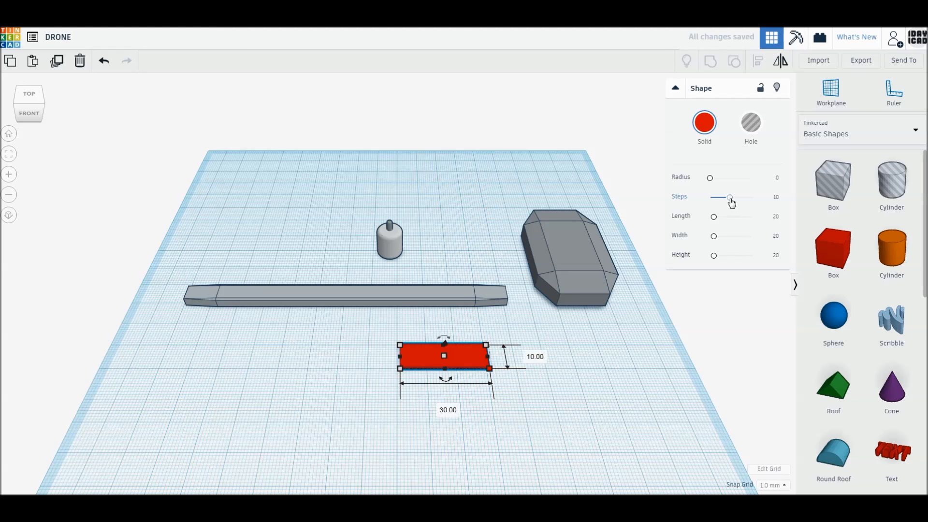
Round the flat red plate's corners with 20 steps and a radius of 4.
{"action": "left_click_drag", "start_coordinate": [730, 197], "coordinate": [763, 198]}
{"action": "left_click_drag", "start_coordinate": [711, 178], "coordinate": [734, 178]}
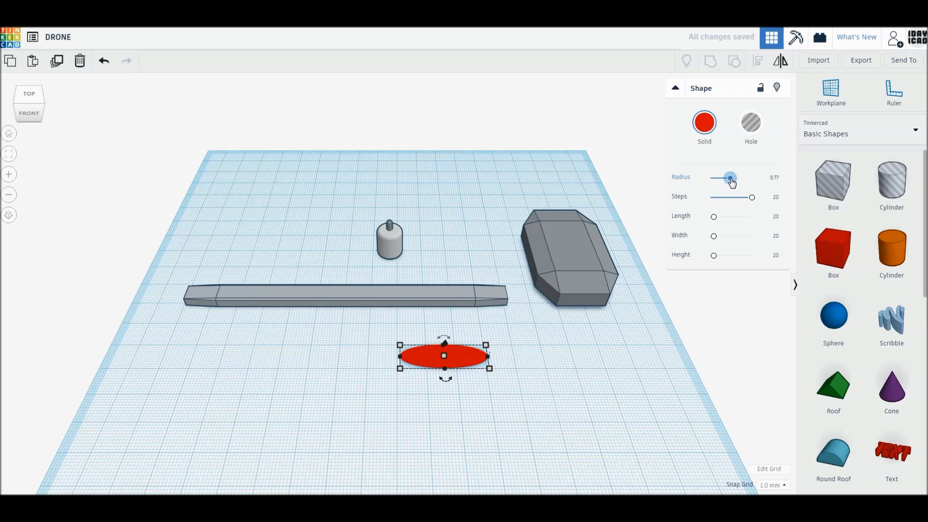
{"action": "left_click", "coordinate": [773, 178]}
{"action": "key", "text": "Return"}
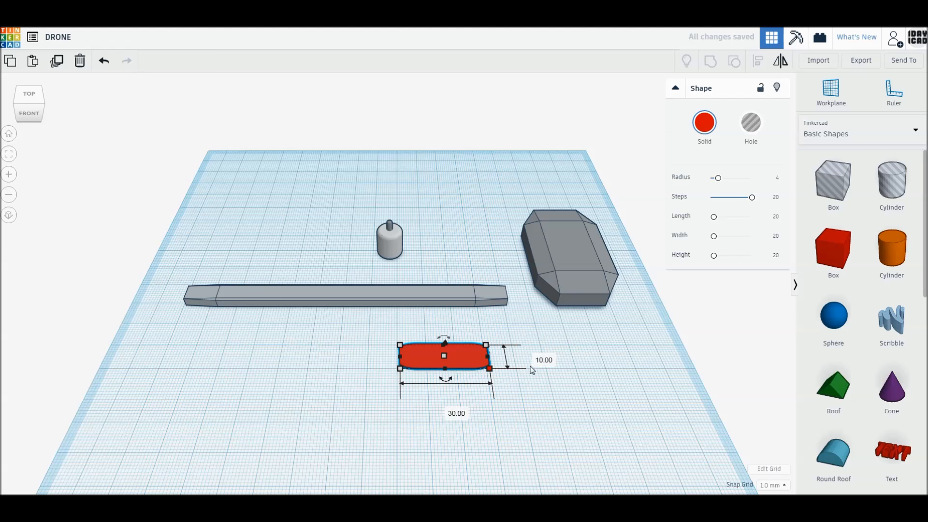
Set the rounded red plate's width to 8 mm.
{"action": "scroll", "coordinate": [425, 443], "scroll_direction": "up", "scroll_amount": 2}
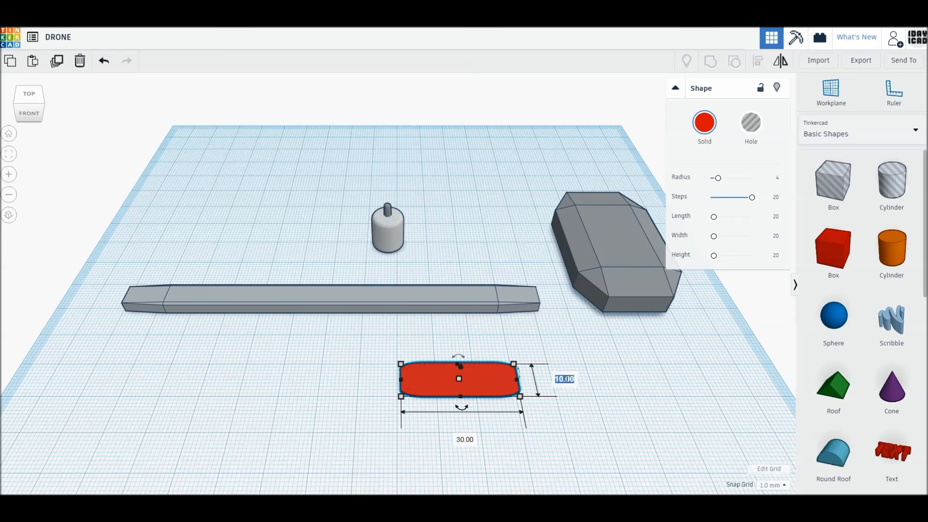
{"action": "type", "text": "8"}
{"action": "key", "text": "Return"}
Colour the rounded red plate white and deselect it.
{"action": "right_click_drag", "start_coordinate": [440, 440], "coordinate": [459, 442]}
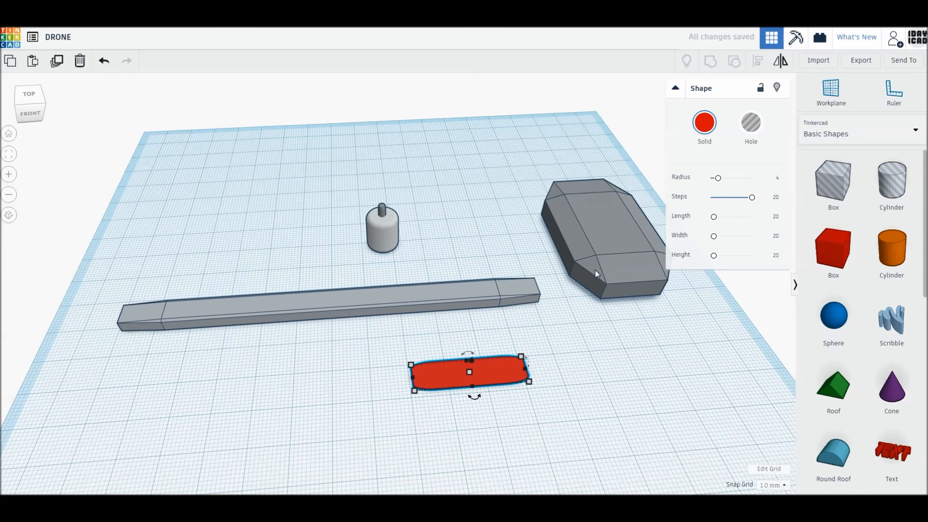
{"action": "left_click", "coordinate": [707, 129]}
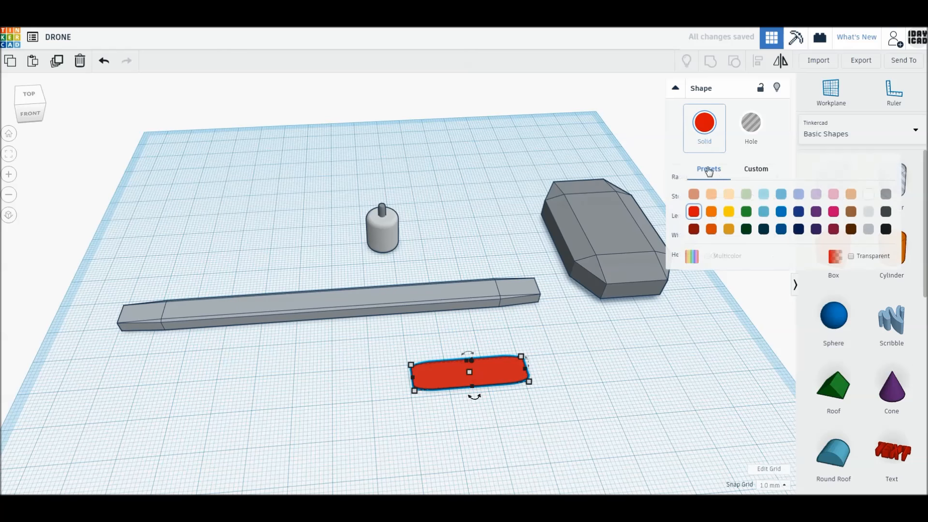
{"action": "left_click", "coordinate": [869, 196]}
{"action": "left_click", "coordinate": [654, 369]}
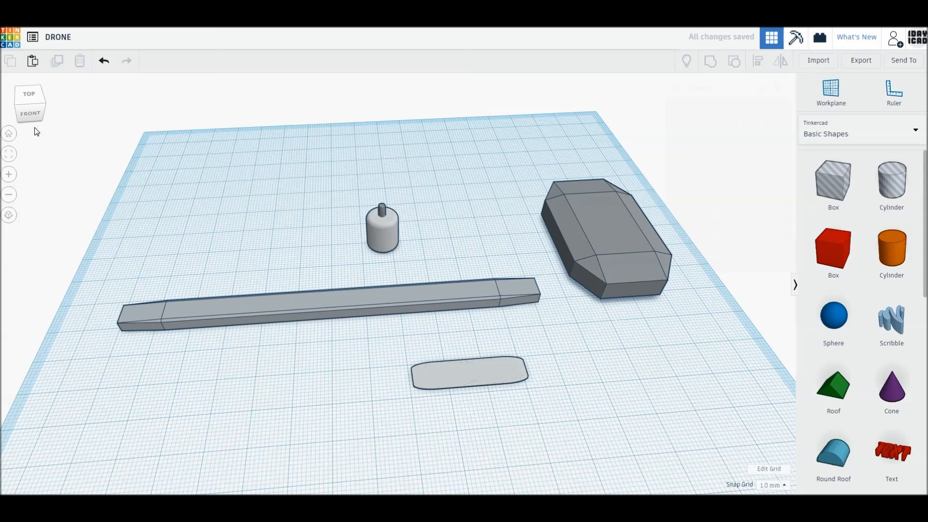
In the top view, move the white plate about 31 mm to the left and 1 mm vertically.
{"action": "left_click", "coordinate": [28, 93]}
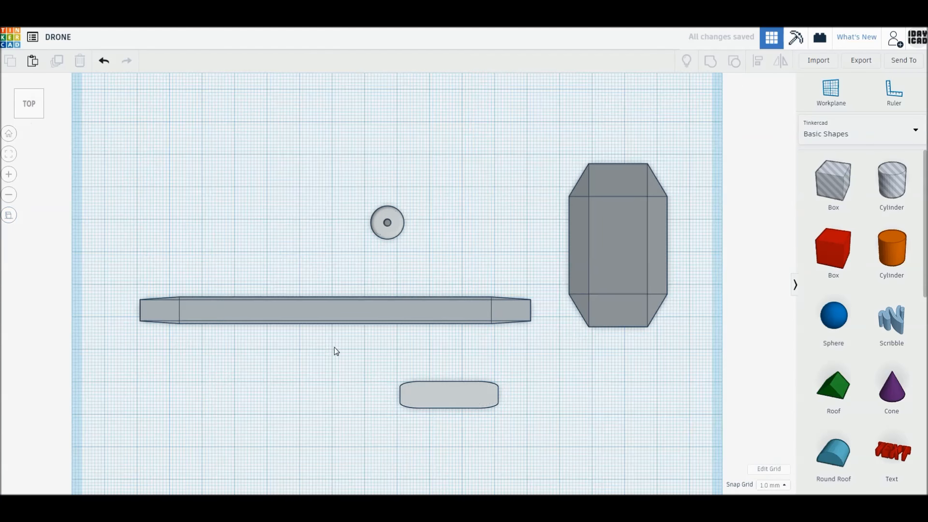
{"action": "scroll", "coordinate": [336, 352], "scroll_direction": "up", "scroll_amount": 5}
{"action": "left_click_drag", "start_coordinate": [472, 263], "coordinate": [339, 270]}
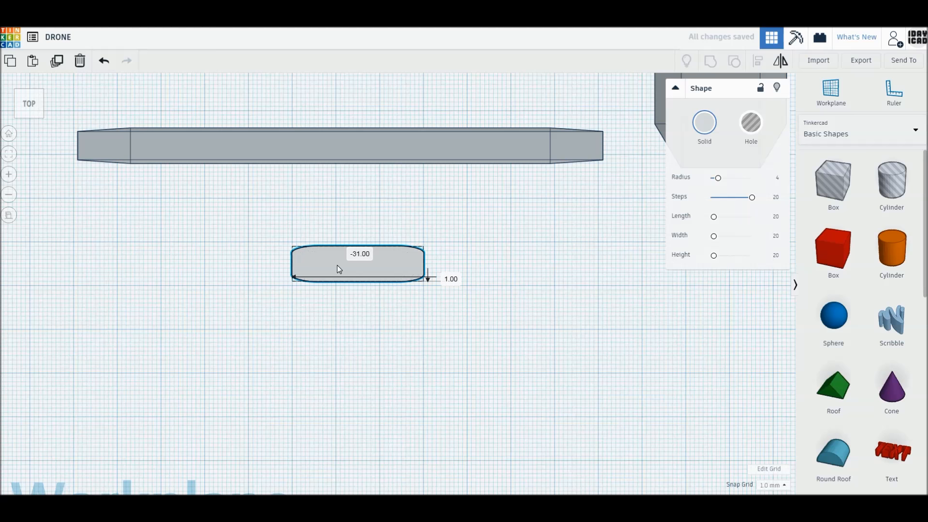
Duplicate the white plate 34 mm to the right and shift both plates 2 mm to the left.
{"action": "left_click", "coordinate": [350, 317]}
{"action": "left_click_drag", "start_coordinate": [321, 269], "coordinate": [468, 268], "text": "alt"}
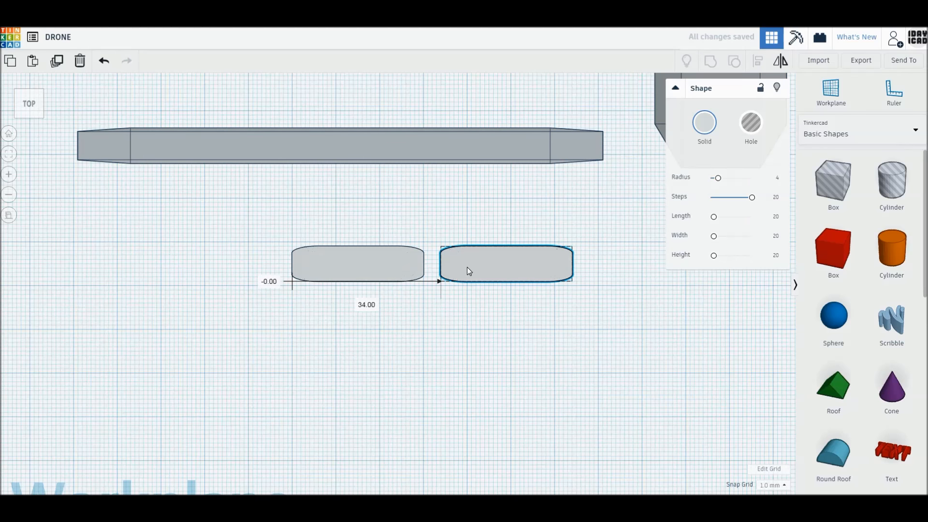
{"action": "left_click_drag", "start_coordinate": [493, 327], "coordinate": [282, 236]}
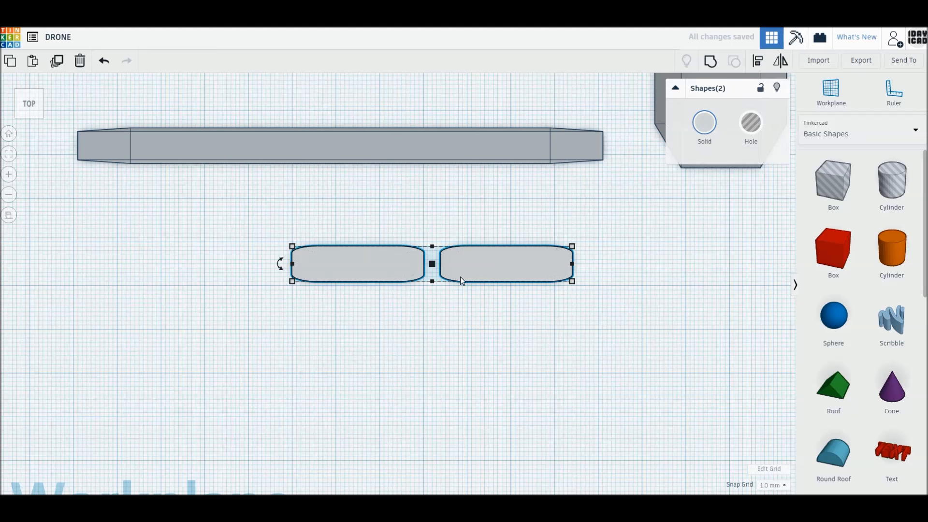
{"action": "key", "text": "Left"}
{"action": "key", "text": "Left"}
{"action": "left_click", "coordinate": [473, 309]}
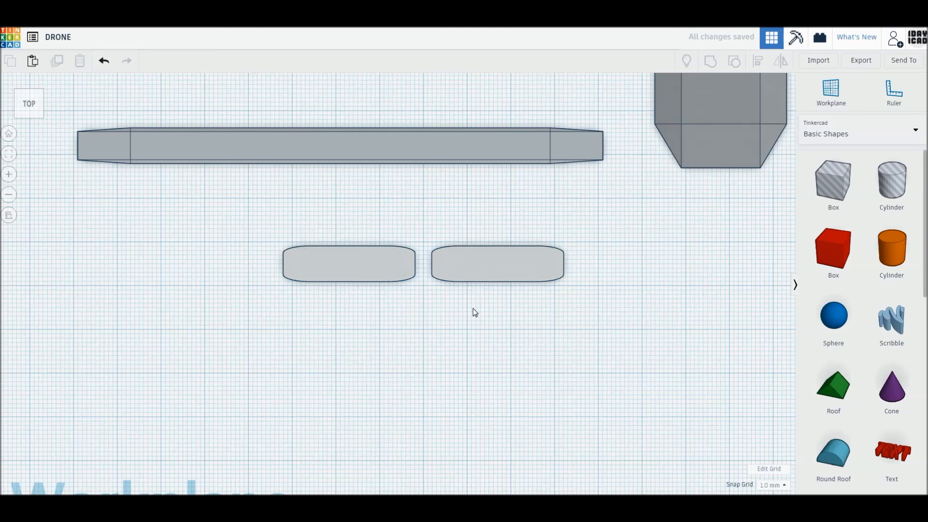
Place a cylinder with 64 sides in front of the two plates and set its width to 2 mm.
{"action": "left_click_drag", "start_coordinate": [892, 249], "coordinate": [449, 342]}
{"action": "left_click_drag", "start_coordinate": [717, 180], "coordinate": [760, 180]}
{"action": "right_click_drag", "start_coordinate": [623, 256], "coordinate": [476, 252]}
{"action": "left_click_drag", "start_coordinate": [451, 248], "coordinate": [454, 300]}
{"action": "key", "text": "ctrl+z"}
{"action": "type", "text": "2"}
{"action": "key", "text": "Return"}
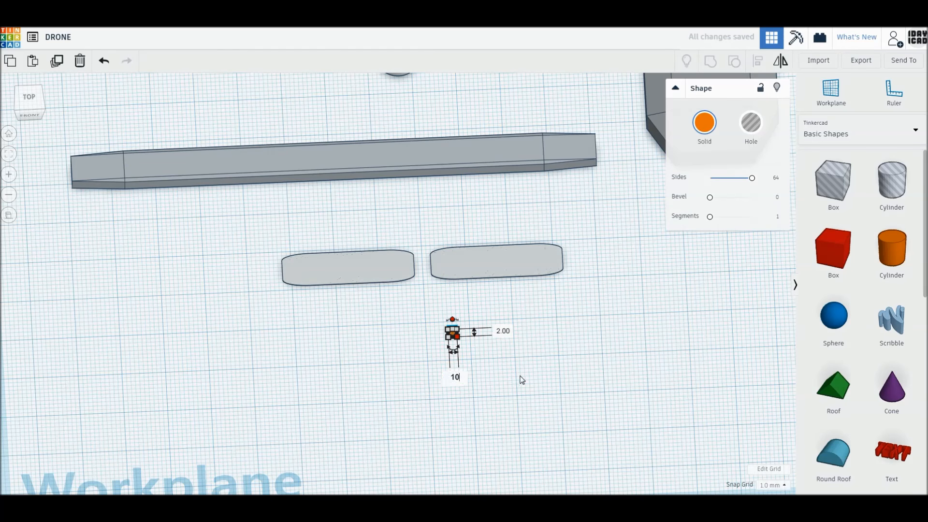
Set the small orange cylinder's length to 10 mm, its bevel to 2.5 and its segments to 10.
{"action": "type", "text": "10"}
{"action": "key", "text": "Return"}
{"action": "left_click_drag", "start_coordinate": [710, 202], "coordinate": [782, 220]}
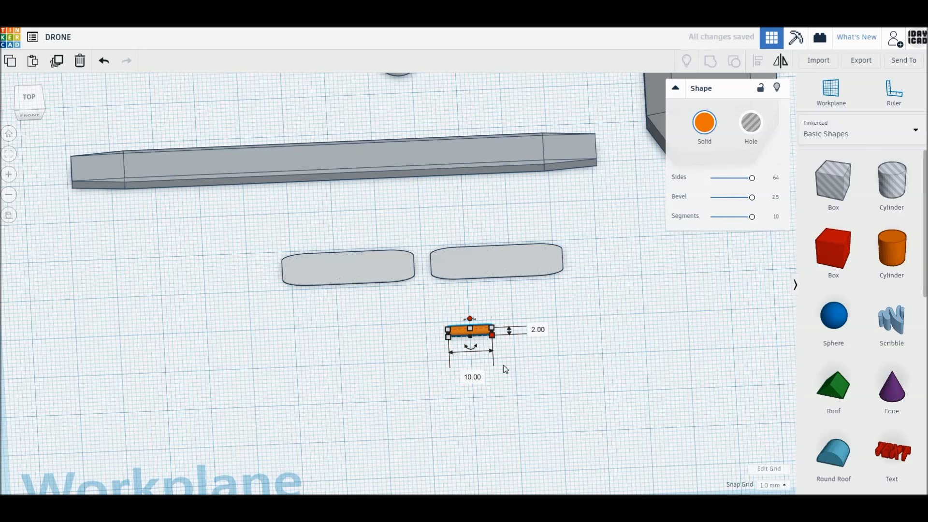
Move the orange connector across the gap between the white plates and align the centres of the three shapes.
{"action": "left_click", "coordinate": [34, 100]}
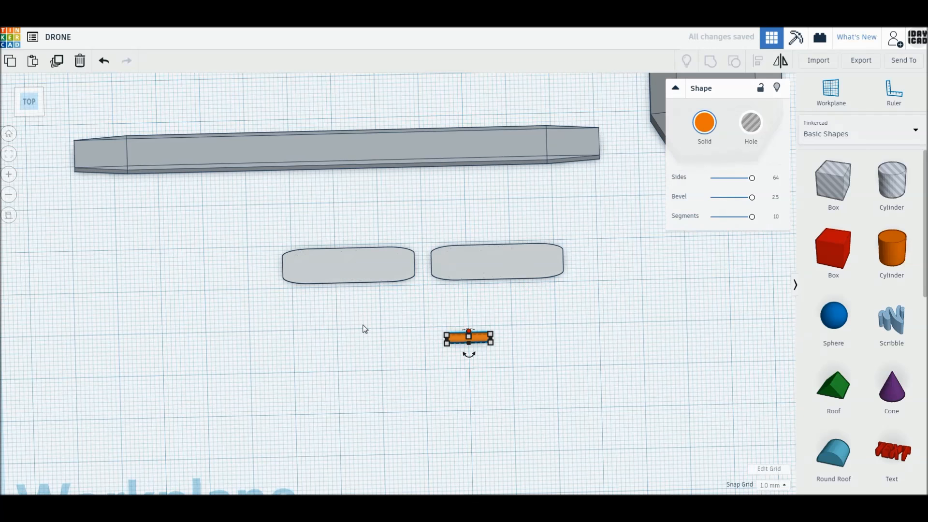
{"action": "left_click_drag", "start_coordinate": [477, 341], "coordinate": [435, 266]}
{"action": "left_click_drag", "start_coordinate": [384, 236], "coordinate": [384, 237]}
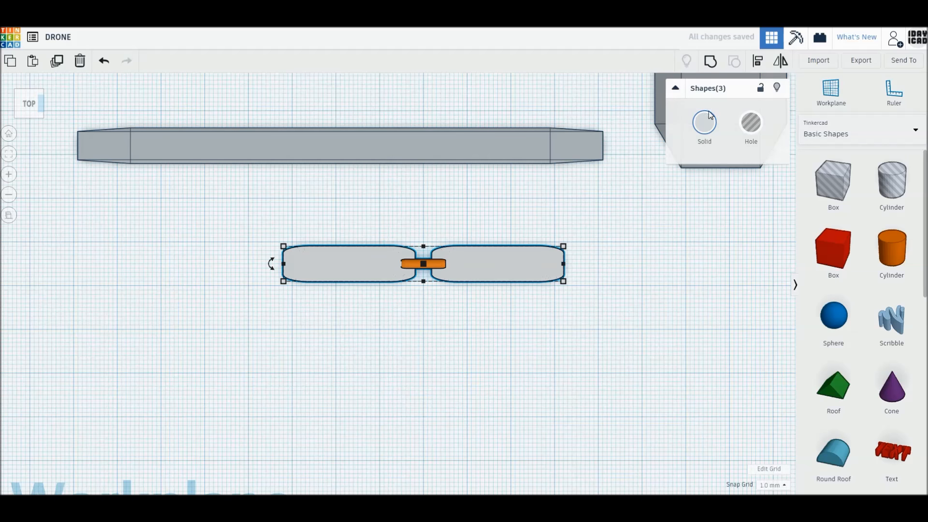
{"action": "left_click", "coordinate": [757, 66]}
{"action": "right_click_drag", "start_coordinate": [604, 276], "coordinate": [610, 233]}
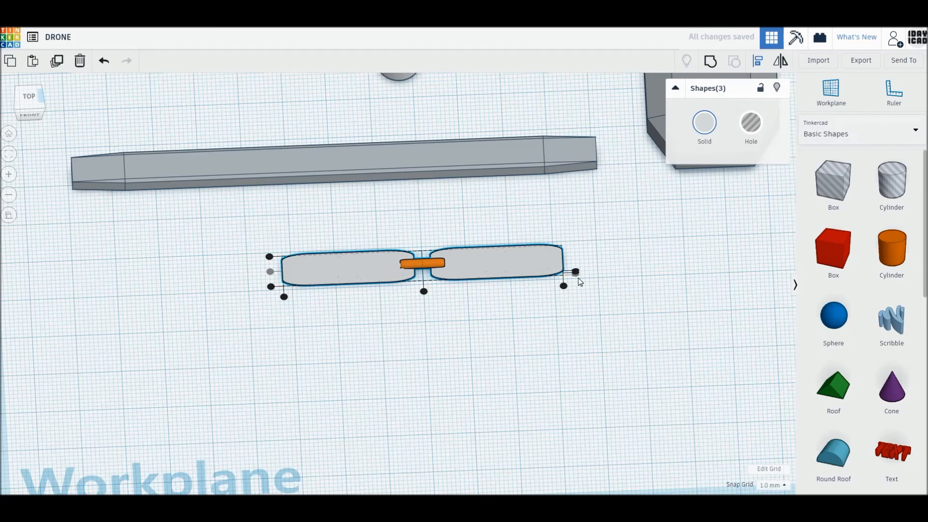
Colour the orange connector between the two plates grey and deselect it.
{"action": "left_click", "coordinate": [432, 265]}
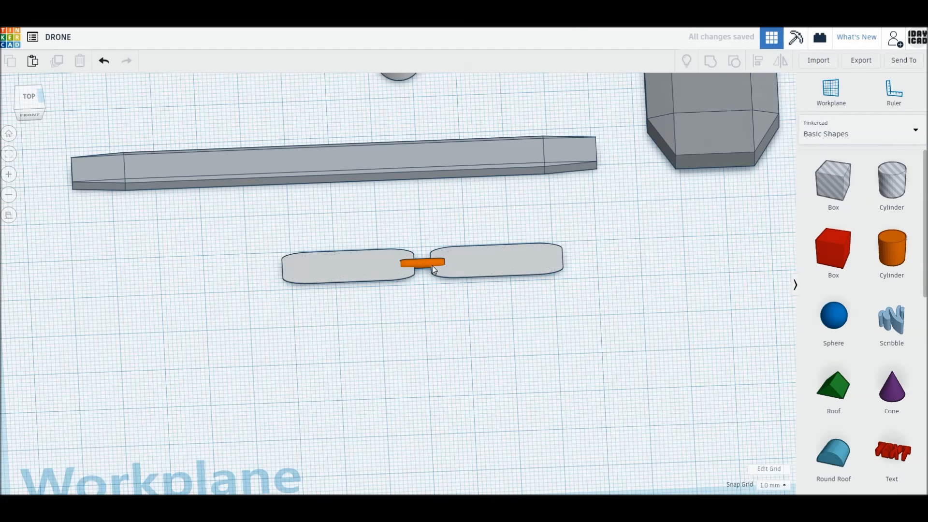
{"action": "left_click", "coordinate": [708, 131]}
{"action": "left_click", "coordinate": [883, 194]}
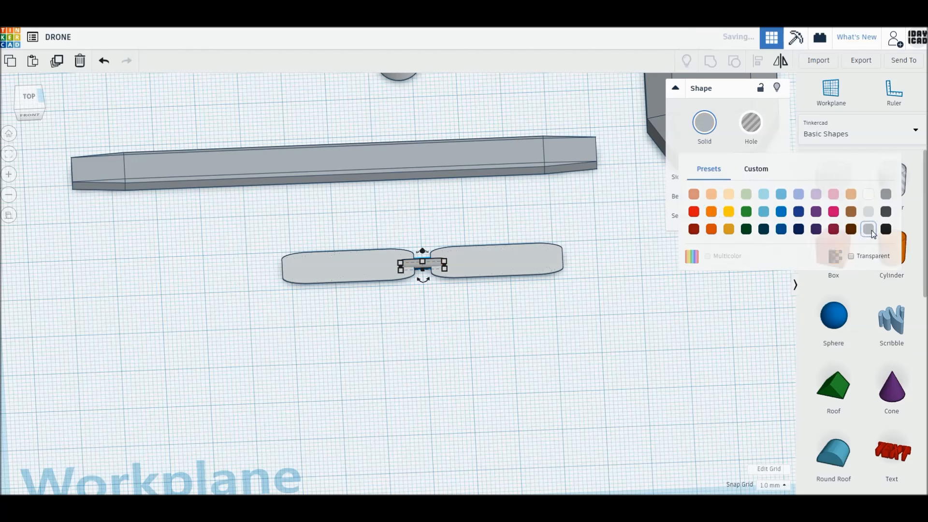
{"action": "left_click", "coordinate": [472, 322]}
Try tilting the left blade 45° and the right blade -45° about their long axes, and undo the rotations.
{"action": "left_click_drag", "start_coordinate": [479, 325], "coordinate": [399, 290]}
{"action": "right_click_drag", "start_coordinate": [397, 287], "coordinate": [379, 271]}
{"action": "left_click", "coordinate": [379, 271]}
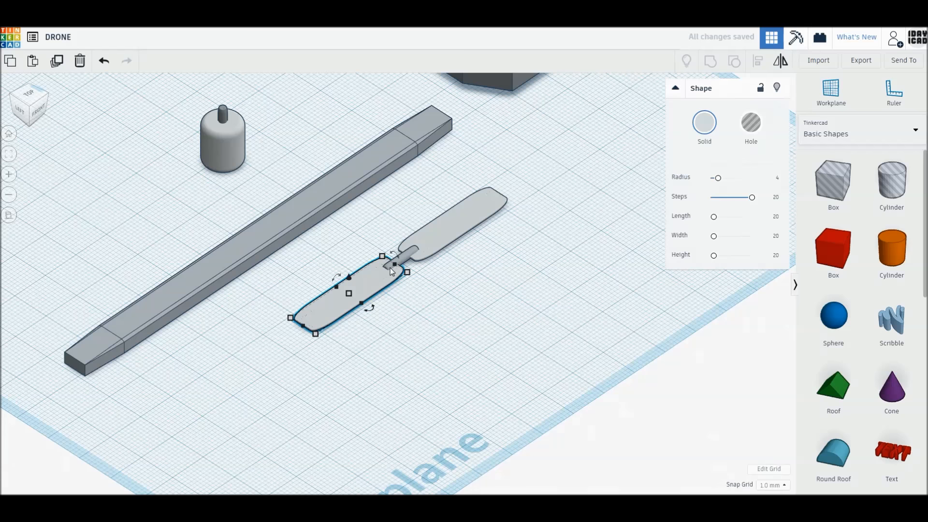
{"action": "left_click_drag", "start_coordinate": [395, 257], "coordinate": [414, 272]}
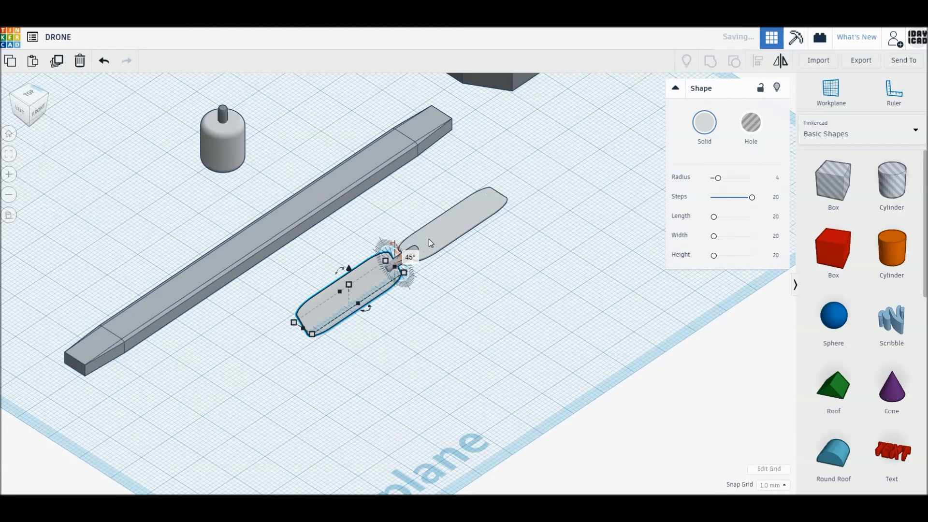
{"action": "left_click", "coordinate": [443, 234]}
{"action": "left_click_drag", "start_coordinate": [498, 186], "coordinate": [497, 191]}
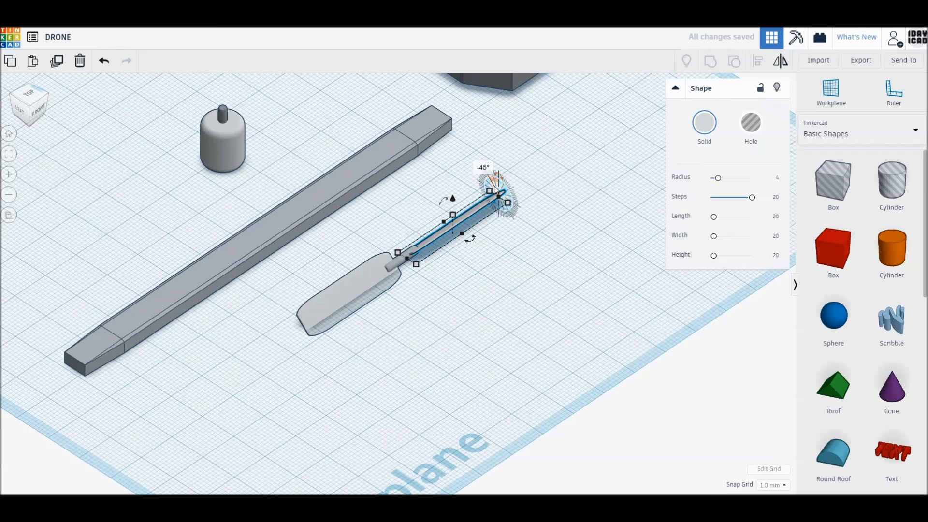
{"action": "key", "text": "ctrl+z"}
Tilt the two blades slightly in opposite directions about their long axes, rotating the right blade by -22.5°.
{"action": "left_click", "coordinate": [399, 266]}
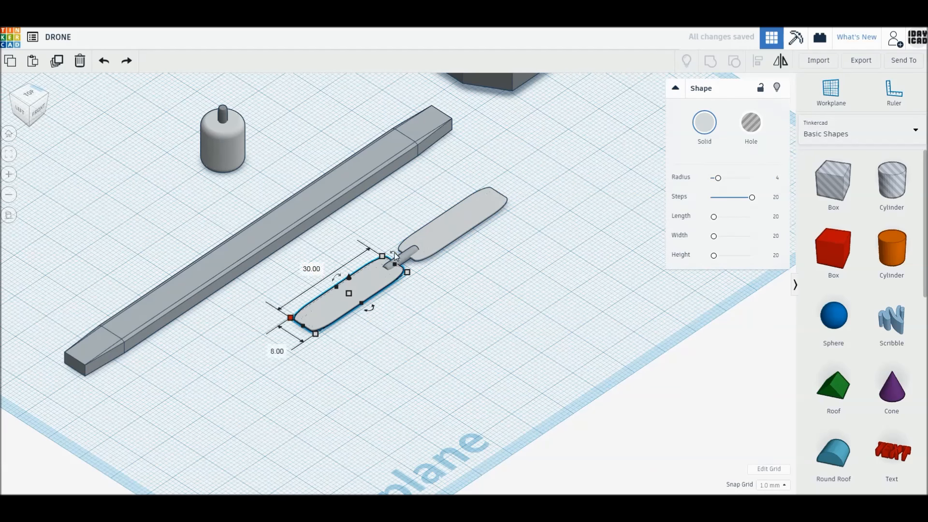
{"action": "key", "text": "ctrl+y"}
{"action": "left_click", "coordinate": [494, 193]}
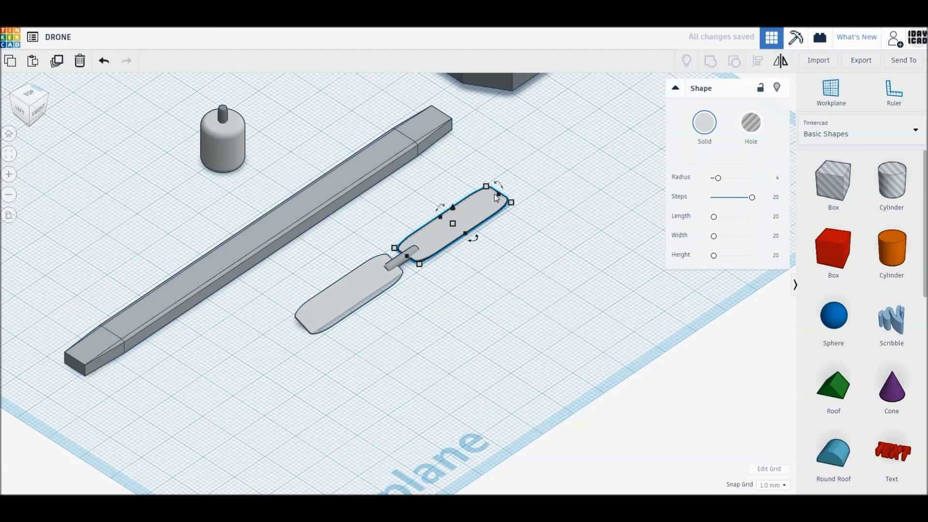
{"action": "left_click_drag", "start_coordinate": [497, 188], "coordinate": [490, 186]}
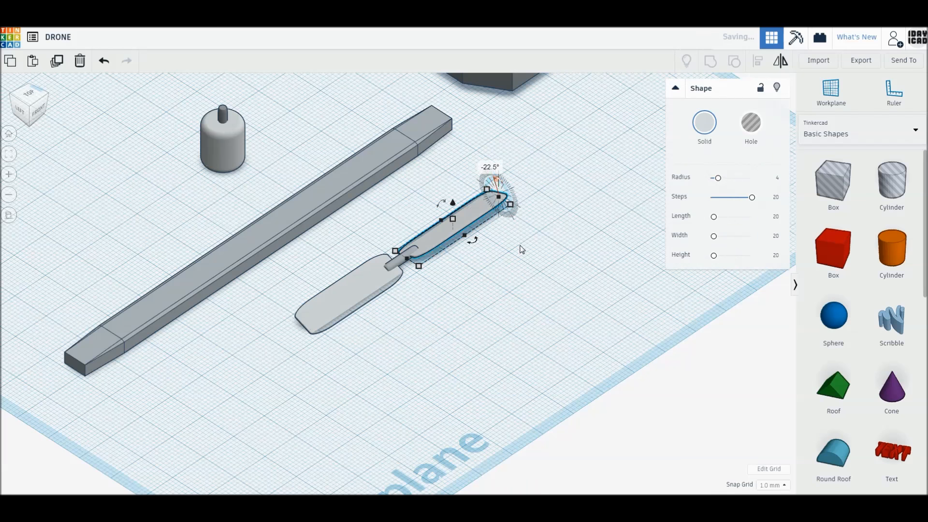
Group the two tilted blades and the connector, and keep their original colours with Multicolor.
{"action": "left_click", "coordinate": [512, 274]}
{"action": "left_click_drag", "start_coordinate": [484, 327], "coordinate": [367, 210]}
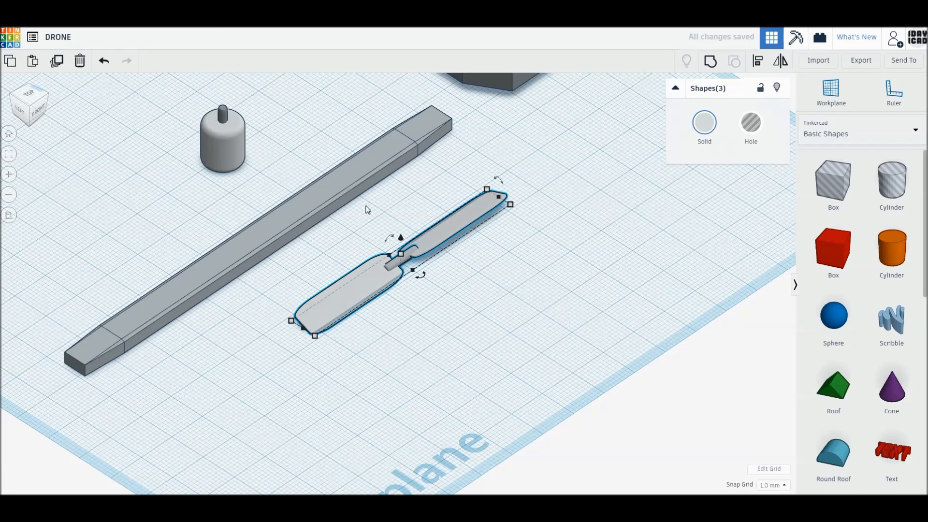
{"action": "left_click", "coordinate": [714, 65]}
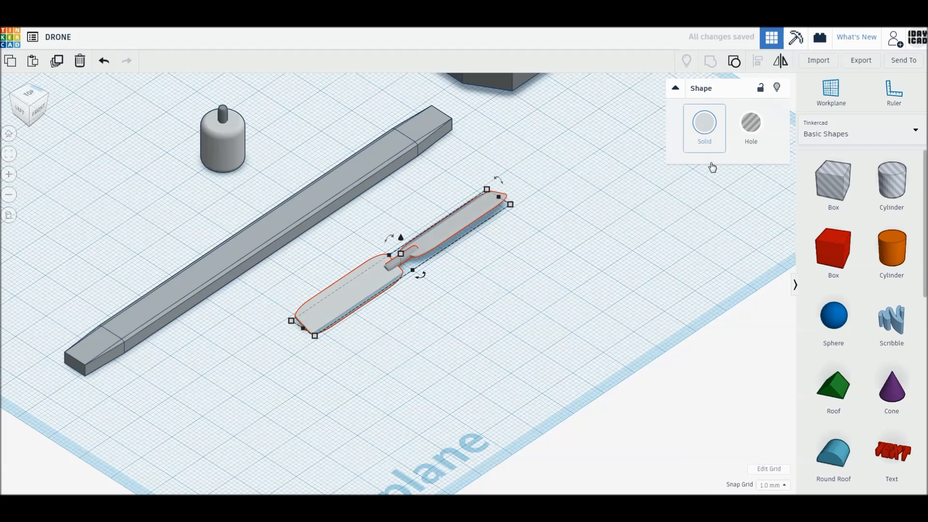
{"action": "left_click", "coordinate": [705, 125]}
{"action": "left_click", "coordinate": [708, 256]}
Set the grouped propeller's width to 8 mm.
{"action": "mouse_move", "coordinate": [316, 337]}
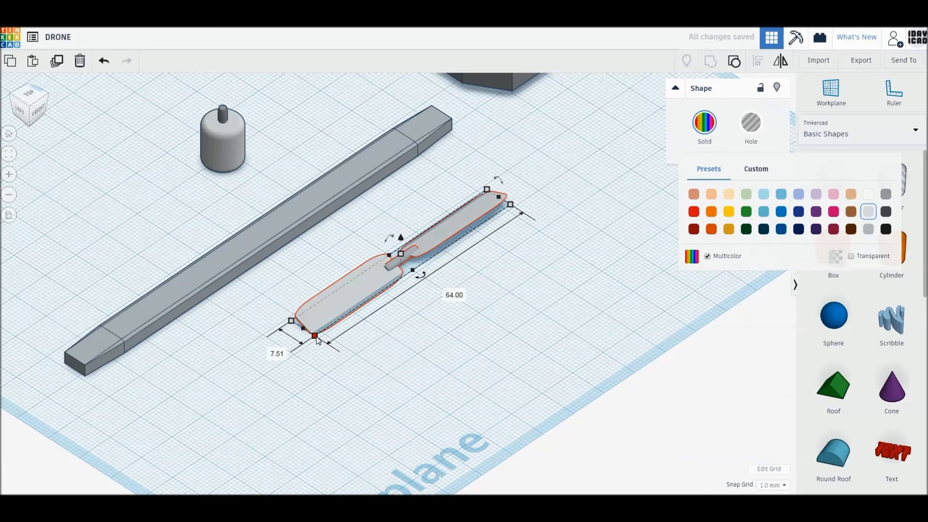
{"action": "left_click", "coordinate": [319, 344]}
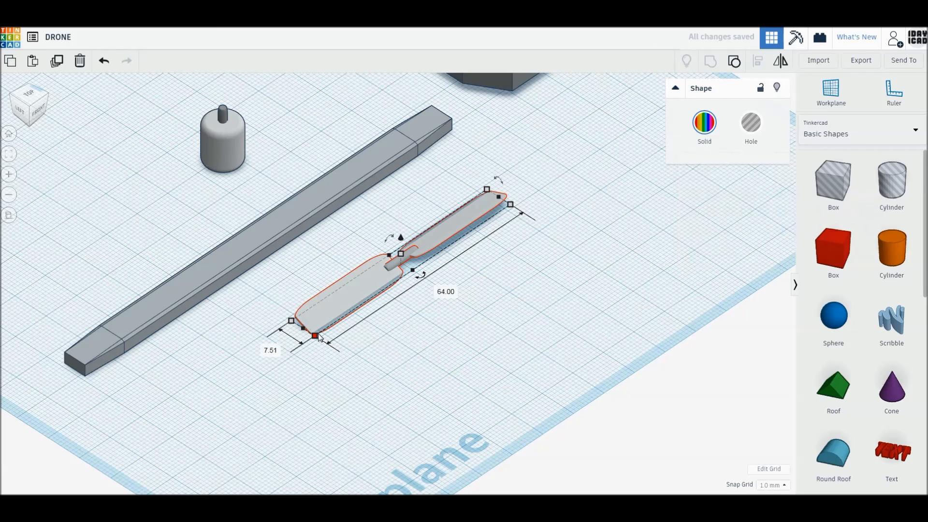
{"action": "left_click", "coordinate": [338, 302]}
{"action": "mouse_move", "coordinate": [314, 336]}
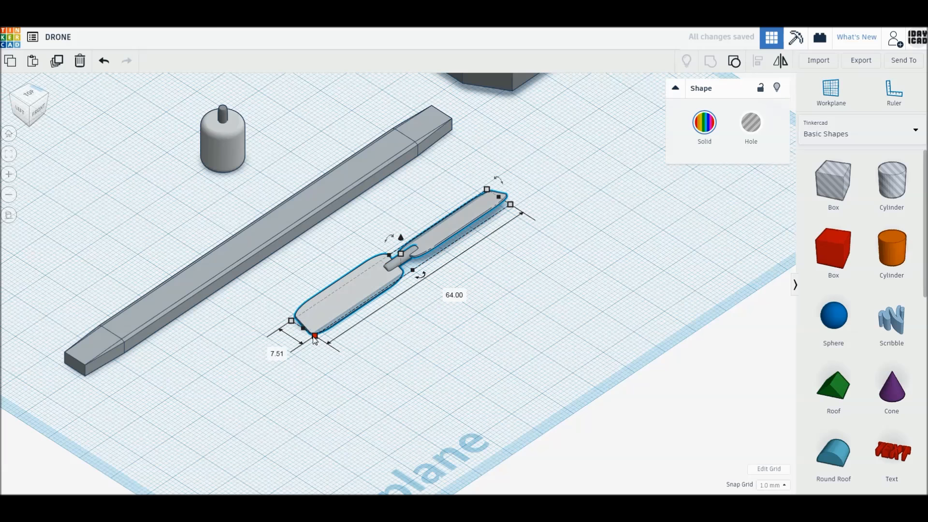
{"action": "type", "text": "8"}
{"action": "key", "text": "Return"}
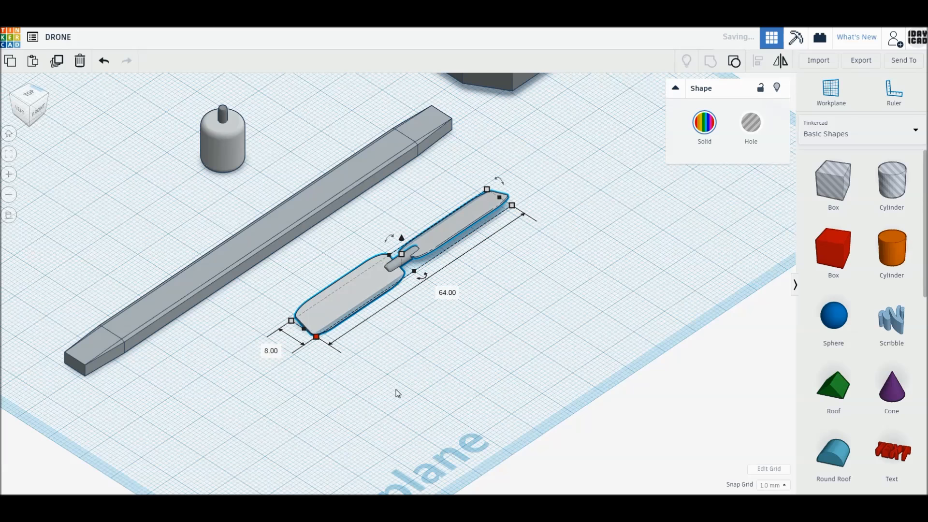
Move the propeller past the long arm to the space between the arm and the motor.
{"action": "left_click", "coordinate": [29, 94]}
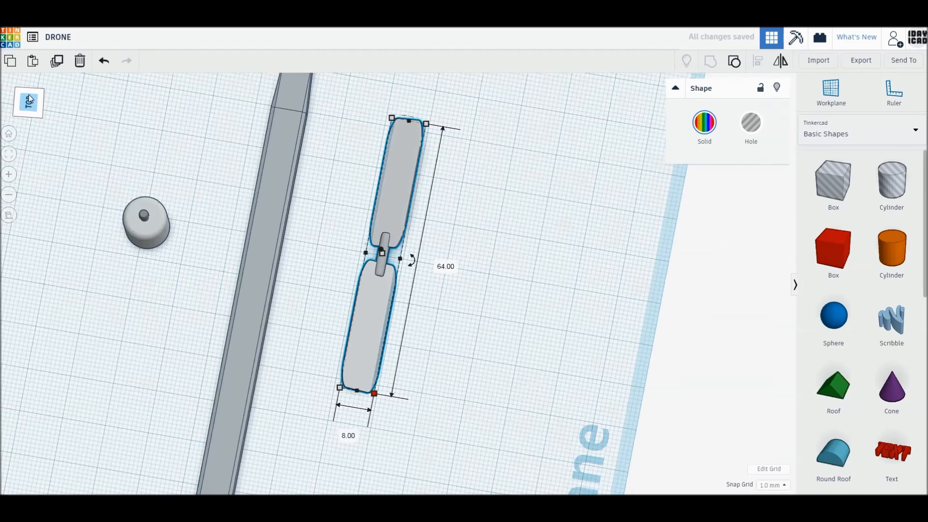
{"action": "left_click", "coordinate": [36, 101]}
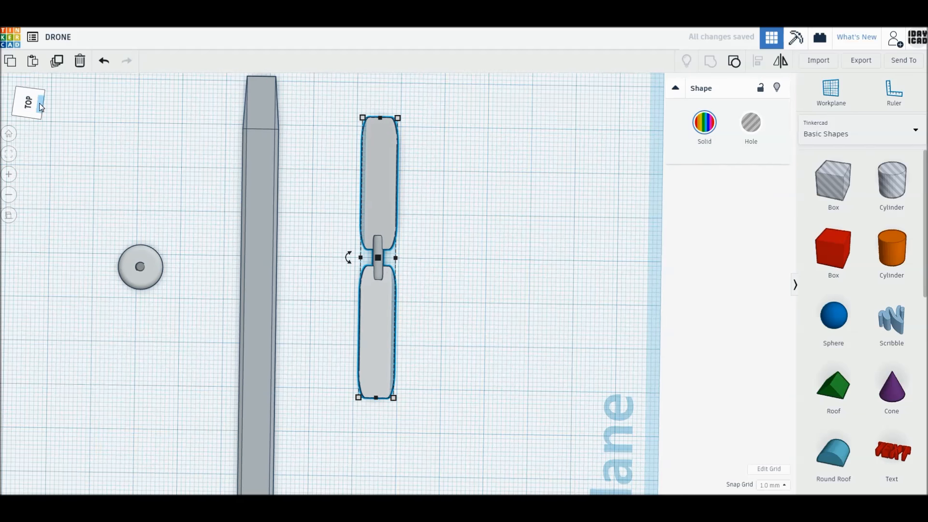
{"action": "left_click", "coordinate": [30, 95]}
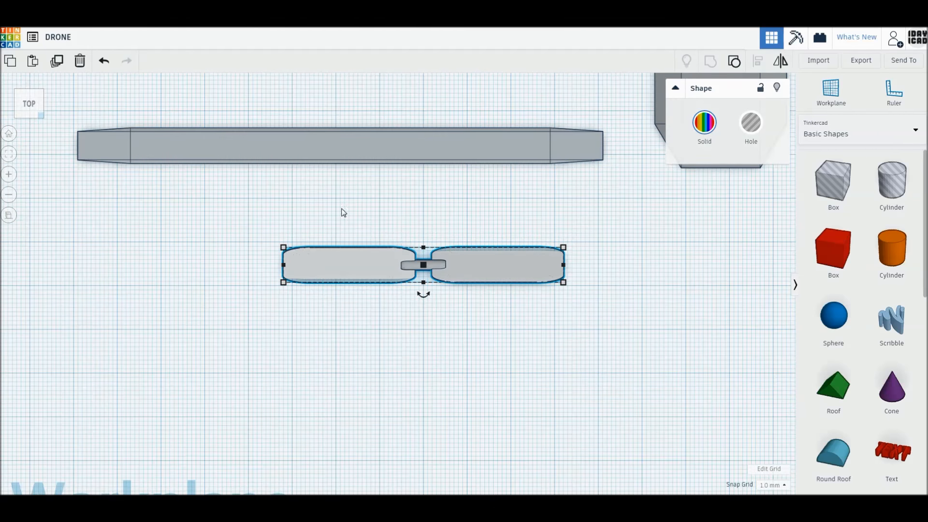
{"action": "left_click_drag", "start_coordinate": [372, 396], "coordinate": [354, 210]}
Group the motor body with its shaft and keep their separate colours with Multicolor.
{"action": "left_click", "coordinate": [418, 164]}
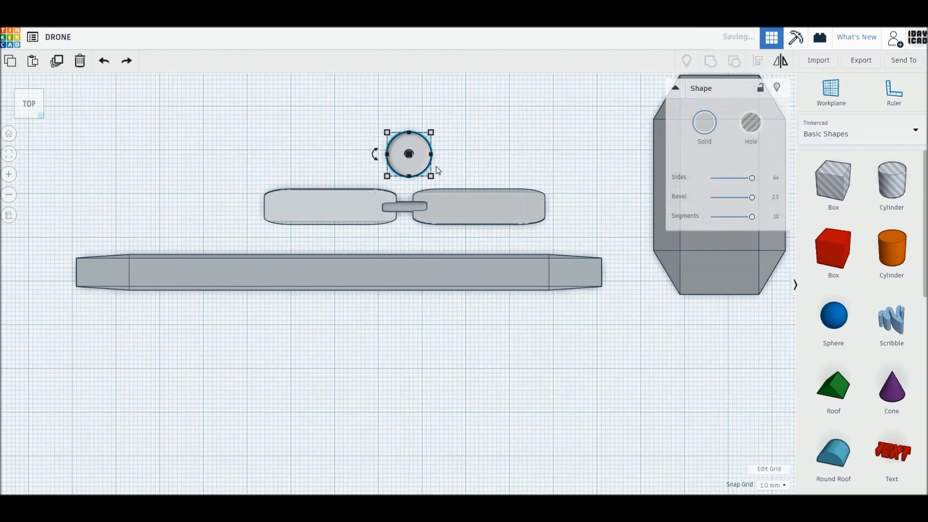
{"action": "left_click", "coordinate": [462, 169]}
{"action": "left_click", "coordinate": [409, 154]}
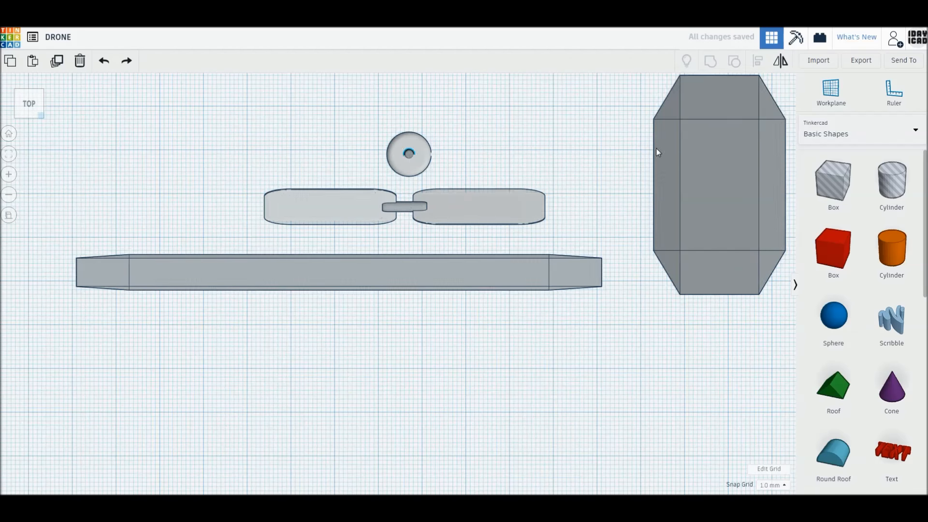
{"action": "left_click", "coordinate": [704, 122]}
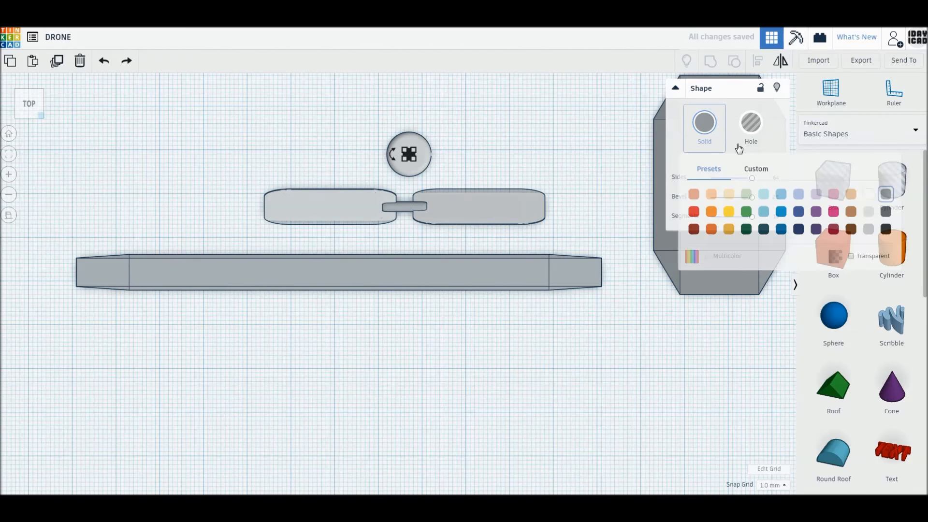
{"action": "left_click", "coordinate": [500, 109]}
{"action": "left_click", "coordinate": [423, 162]}
{"action": "left_click", "coordinate": [709, 62]}
{"action": "left_click", "coordinate": [704, 123]}
{"action": "left_click", "coordinate": [692, 256]}
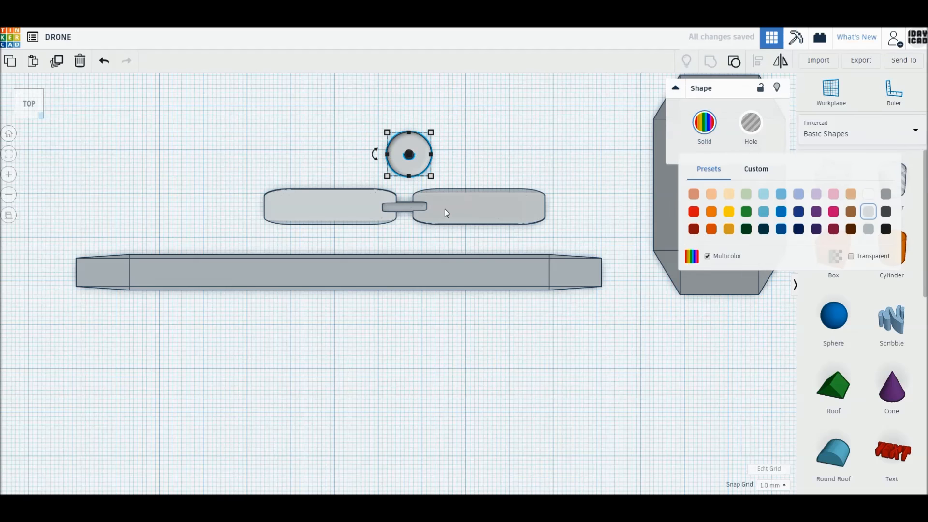
{"action": "left_click", "coordinate": [471, 159]}
Move the motor 2 mm left and 4 mm towards the propeller, and shift the propeller 8 mm back and 1 mm left over the motor's centre.
{"action": "left_click_drag", "start_coordinate": [427, 154], "coordinate": [419, 164]}
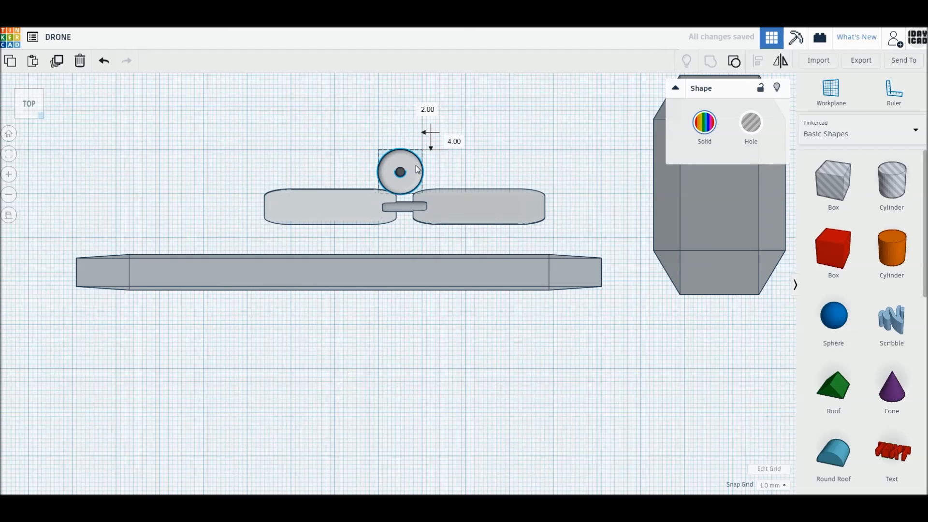
{"action": "left_click_drag", "start_coordinate": [454, 204], "coordinate": [451, 172]}
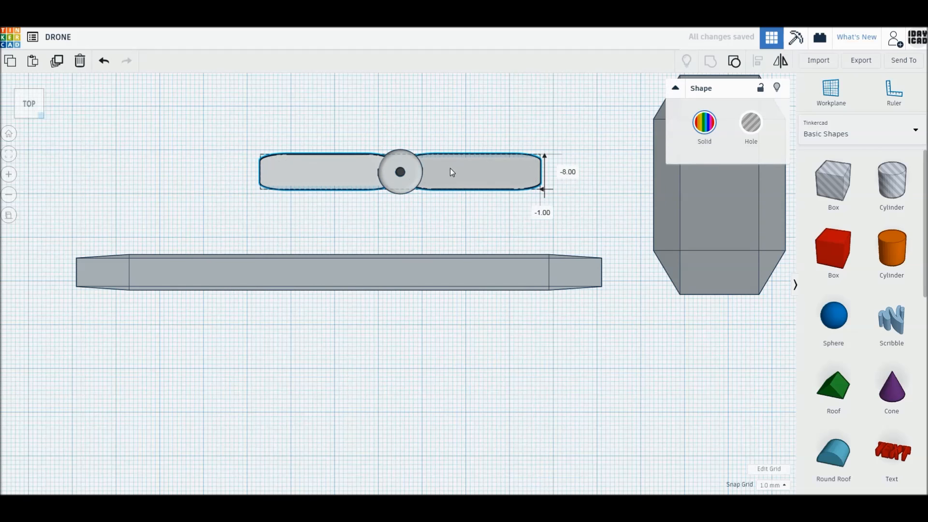
{"action": "left_click_drag", "start_coordinate": [359, 128], "coordinate": [434, 203]}
{"action": "right_click_drag", "start_coordinate": [434, 203], "coordinate": [425, 176]}
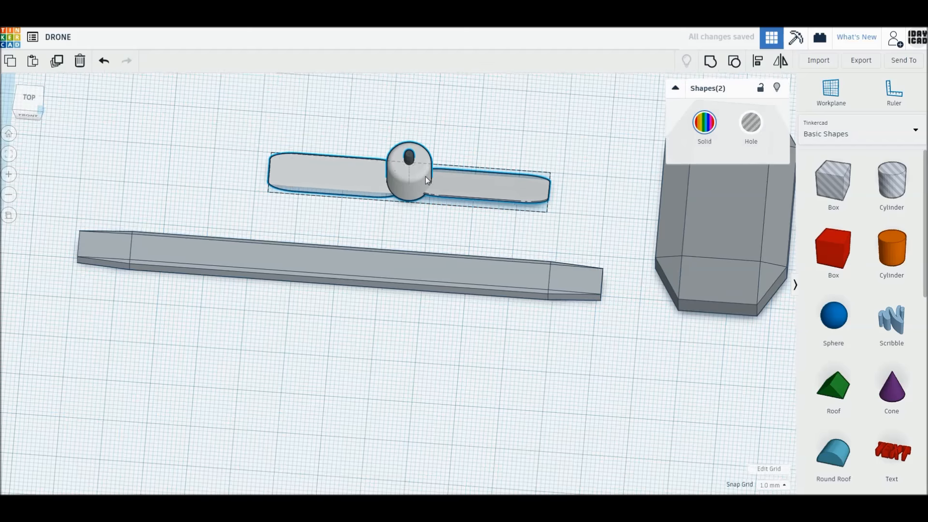
{"action": "left_click", "coordinate": [481, 138]}
Raise the propeller so that its connector sits on the upper part of the motor shaft.
{"action": "left_click", "coordinate": [482, 187]}
{"action": "left_click_drag", "start_coordinate": [409, 155], "coordinate": [409, 143]}
{"action": "right_click_drag", "start_coordinate": [435, 183], "coordinate": [475, 216]}
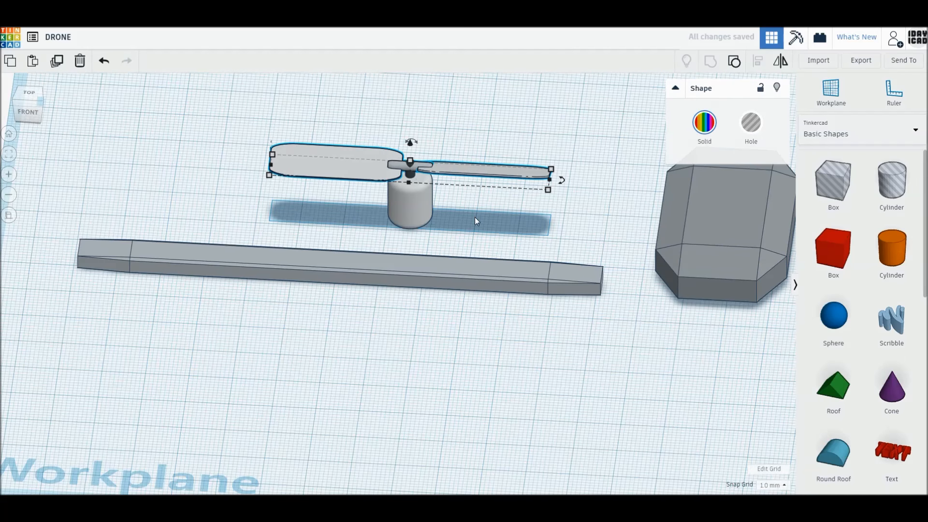
{"action": "left_click", "coordinate": [475, 217]}
Group the raised propeller and the motor into one shape.
{"action": "right_click_drag", "start_coordinate": [473, 184], "coordinate": [473, 178]}
{"action": "right_click_drag", "start_coordinate": [473, 172], "coordinate": [479, 230]}
{"action": "left_click_drag", "start_coordinate": [480, 230], "coordinate": [329, 119]}
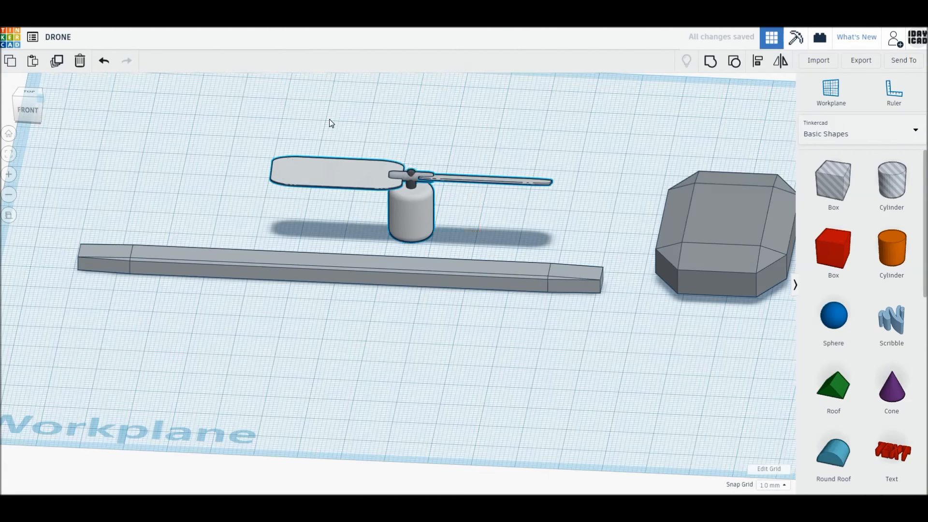
{"action": "left_click", "coordinate": [710, 61]}
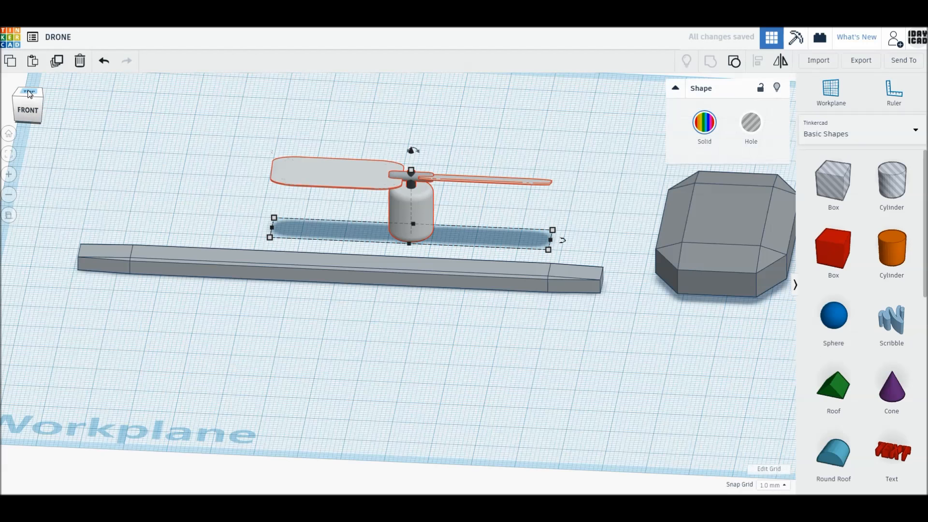
Move the drone body 49 mm left behind the rotor assembly, and shift the arm right and slightly forward.
{"action": "left_click", "coordinate": [29, 92]}
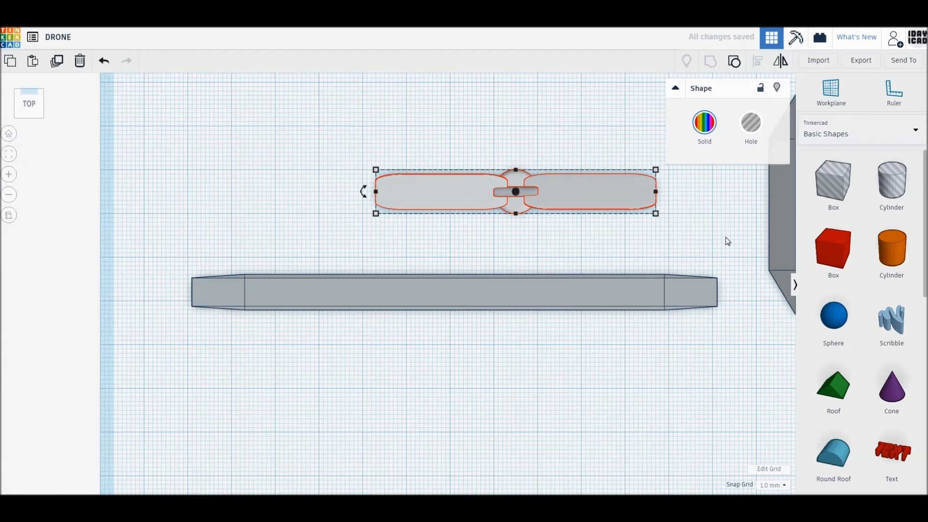
{"action": "left_click_drag", "start_coordinate": [775, 247], "coordinate": [560, 82]}
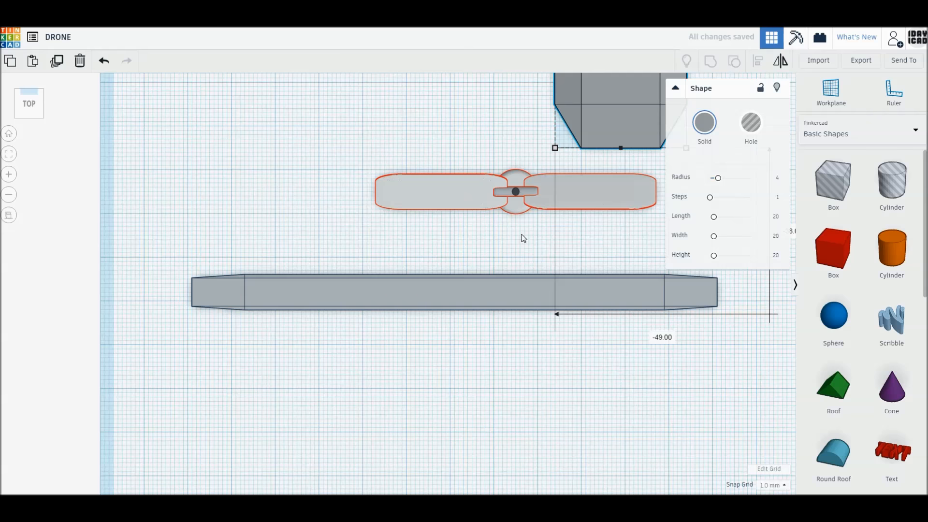
{"action": "middle_click_drag", "start_coordinate": [457, 267], "coordinate": [350, 257]}
{"action": "left_click_drag", "start_coordinate": [354, 283], "coordinate": [482, 313]}
{"action": "left_click", "coordinate": [380, 242]}
{"action": "left_click", "coordinate": [407, 202]}
{"action": "left_click", "coordinate": [434, 246]}
{"action": "right_click_drag", "start_coordinate": [434, 248], "coordinate": [432, 230]}
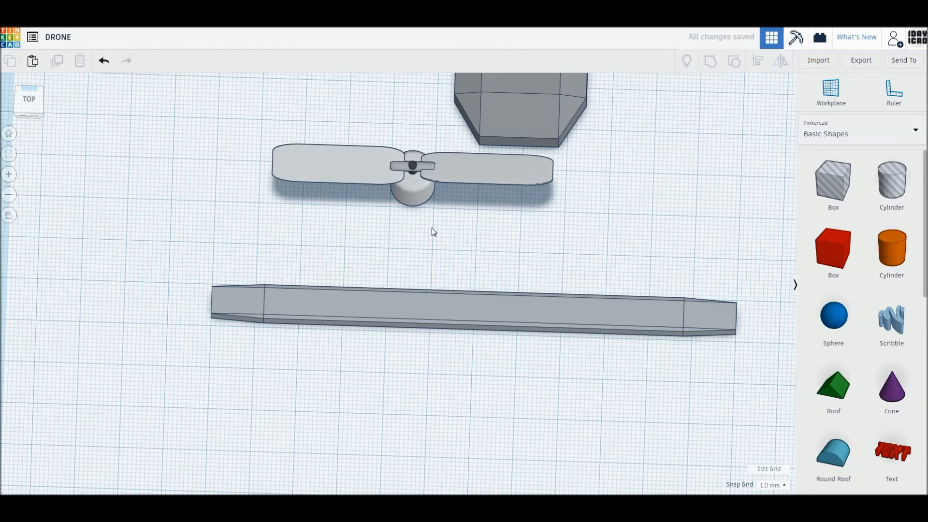
Move the rotor assembly 45 mm left and 30 mm forward onto the arm's left end, and place a copy on its right end.
{"action": "left_click", "coordinate": [29, 101]}
{"action": "left_click_drag", "start_coordinate": [441, 187], "coordinate": [249, 316]}
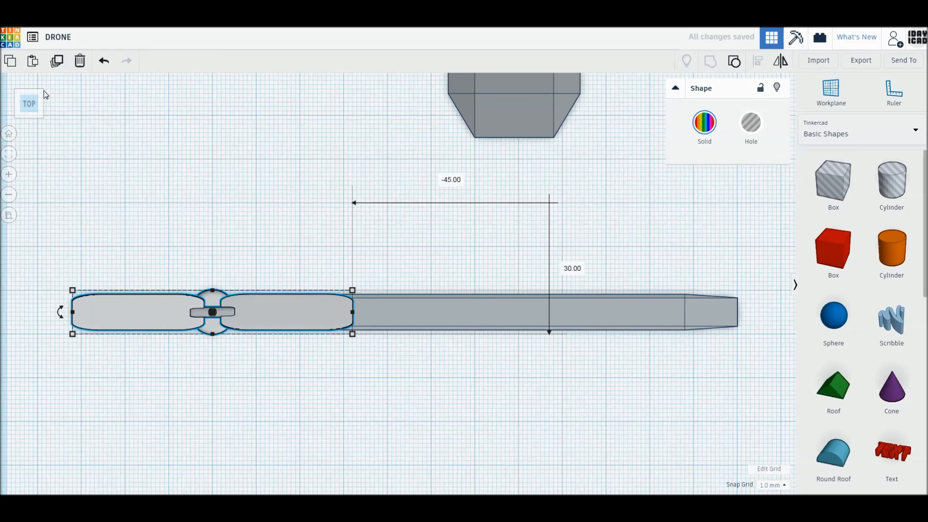
{"action": "left_click_drag", "start_coordinate": [134, 317], "coordinate": [659, 317], "text": "alt"}
Raise the arm 3 mm between the two motors.
{"action": "right_click_drag", "start_coordinate": [659, 317], "coordinate": [521, 314]}
{"action": "left_click", "coordinate": [521, 314]}
{"action": "right_click_drag", "start_coordinate": [481, 379], "coordinate": [474, 280]}
{"action": "left_click_drag", "start_coordinate": [475, 262], "coordinate": [474, 252]}
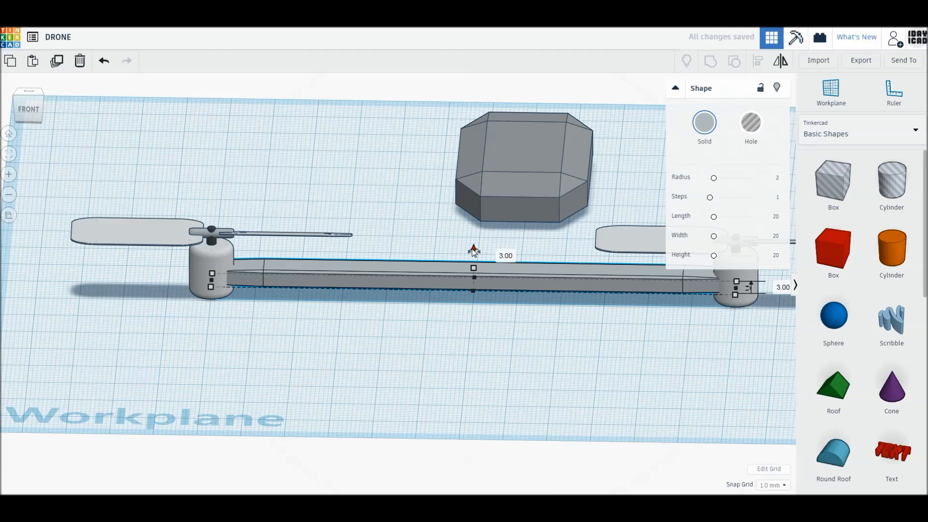
Select the arm with both rotor assemblies and rotate them together by about 45° into a diagonal.
{"action": "left_click", "coordinate": [29, 93]}
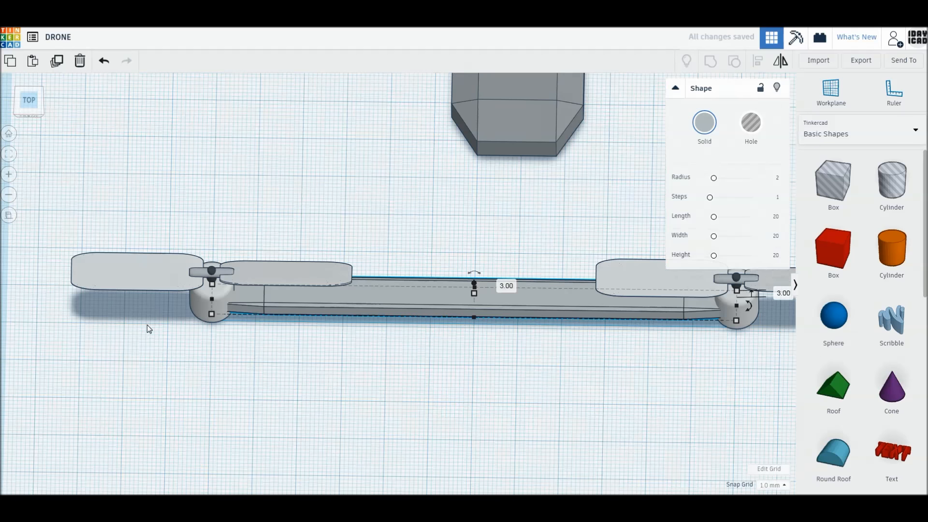
{"action": "left_click_drag", "start_coordinate": [130, 277], "coordinate": [700, 405]}
{"action": "left_click_drag", "start_coordinate": [124, 310], "coordinate": [207, 227]}
{"action": "left_click_drag", "start_coordinate": [260, 187], "coordinate": [285, 166]}
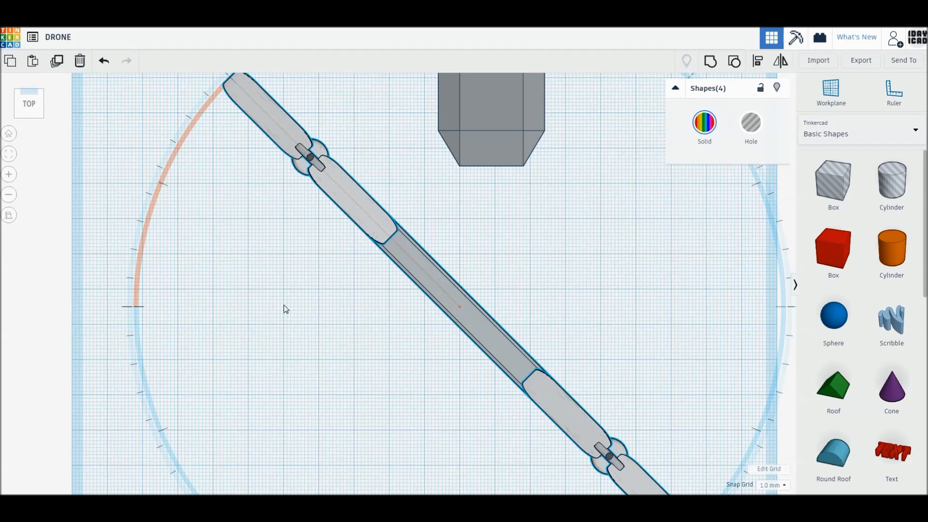
{"action": "scroll", "coordinate": [286, 314], "scroll_direction": "down", "scroll_amount": 2}
Duplicate the diagonal arm with its rotors and mirror the copy left to right to form an X-shaped frame.
{"action": "left_click", "coordinate": [58, 64]}
{"action": "middle_click_drag", "start_coordinate": [418, 340], "coordinate": [415, 229]}
{"action": "key", "text": "m"}
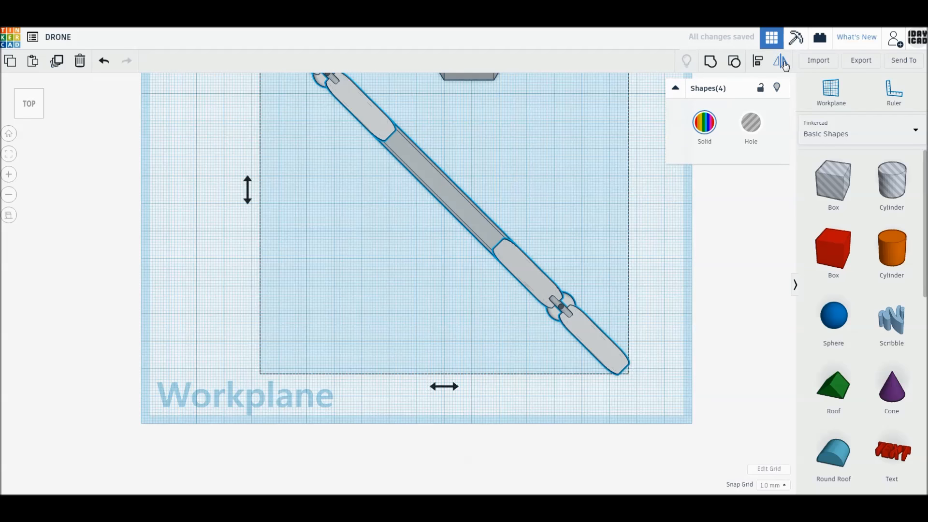
{"action": "left_click", "coordinate": [453, 390]}
{"action": "left_click", "coordinate": [506, 408]}
{"action": "right_click_drag", "start_coordinate": [506, 406], "coordinate": [463, 330]}
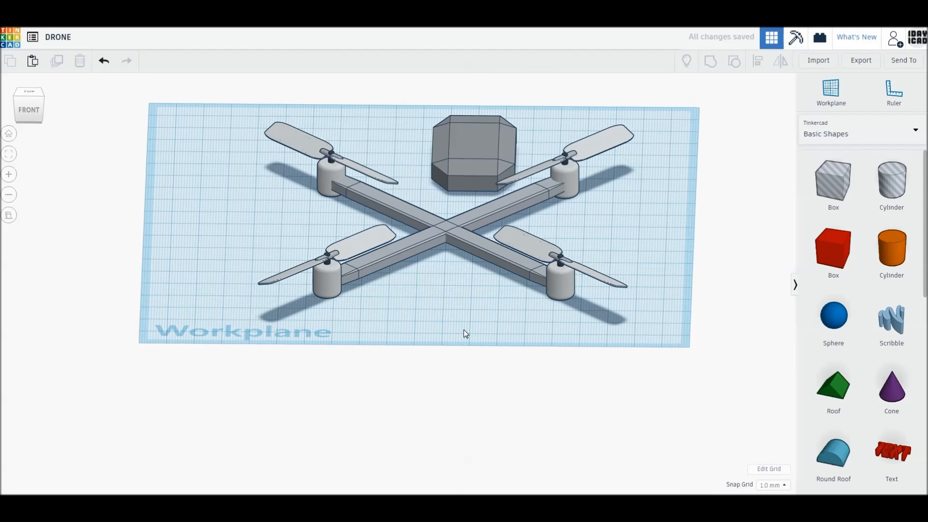
{"action": "middle_click_drag", "start_coordinate": [455, 318], "coordinate": [456, 368]}
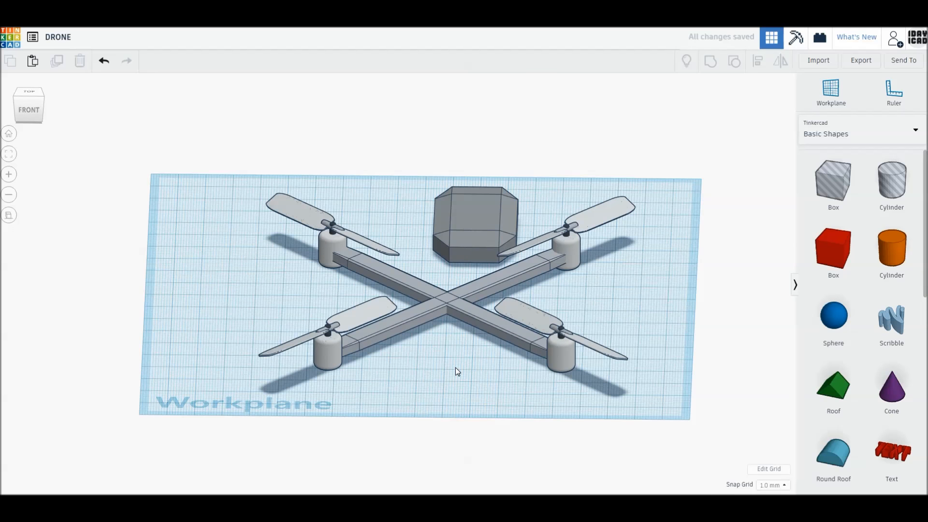
{"action": "left_click", "coordinate": [583, 221]}
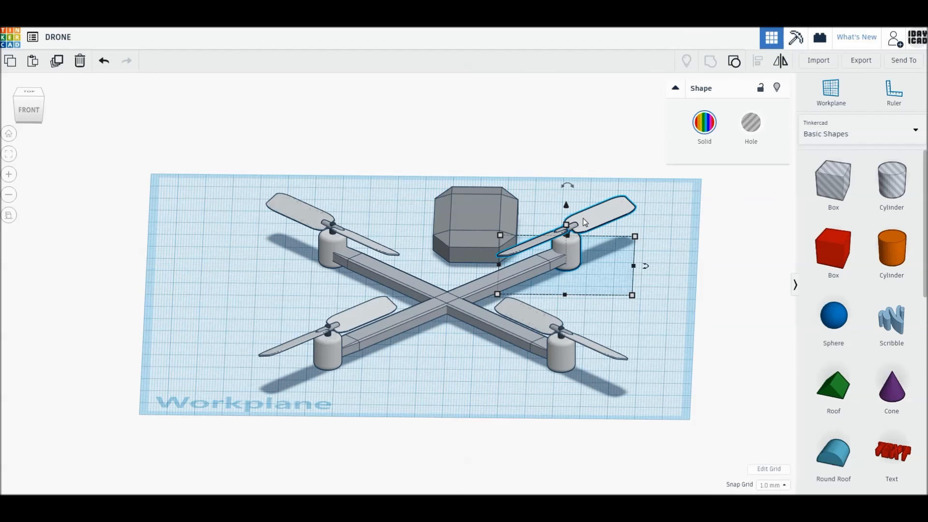
{"action": "right_click_drag", "start_coordinate": [699, 301], "coordinate": [700, 321]}
{"action": "key", "text": "m"}
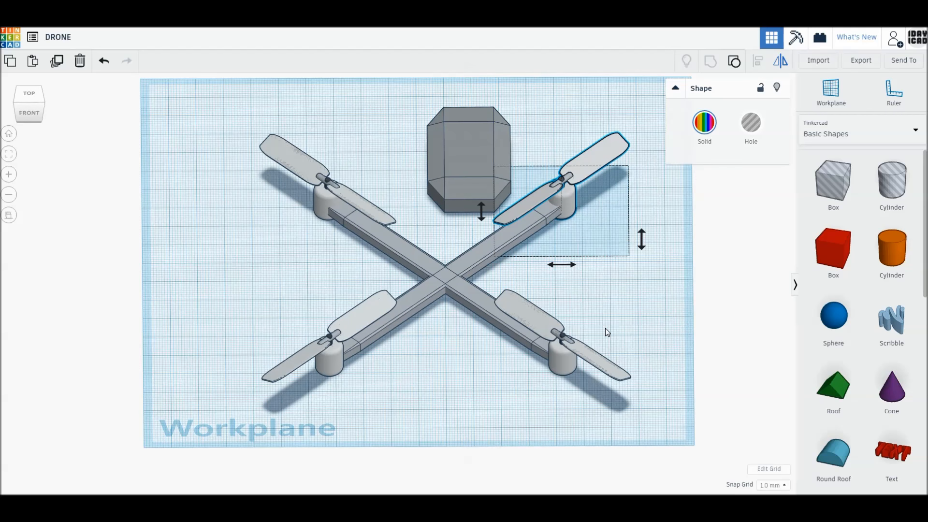
{"action": "left_click", "coordinate": [665, 248]}
{"action": "left_click", "coordinate": [587, 171]}
{"action": "key", "text": "ctrl+shift+g"}
{"action": "left_click", "coordinate": [596, 153]}
{"action": "left_click", "coordinate": [686, 230]}
{"action": "left_click", "coordinate": [596, 152]}
{"action": "right_click_drag", "start_coordinate": [665, 268], "coordinate": [614, 256]}
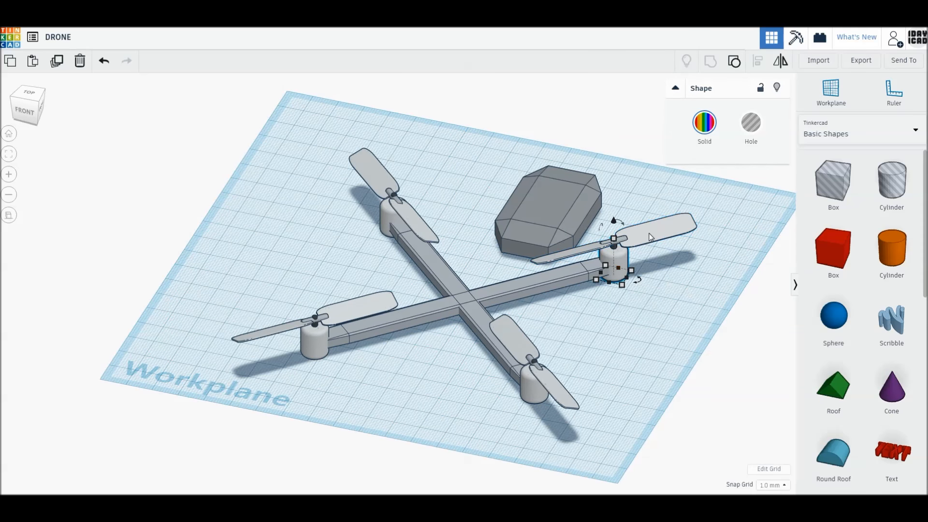
Try to mirror the rear right rotor assembly and undo the operation.
{"action": "left_click", "coordinate": [783, 61]}
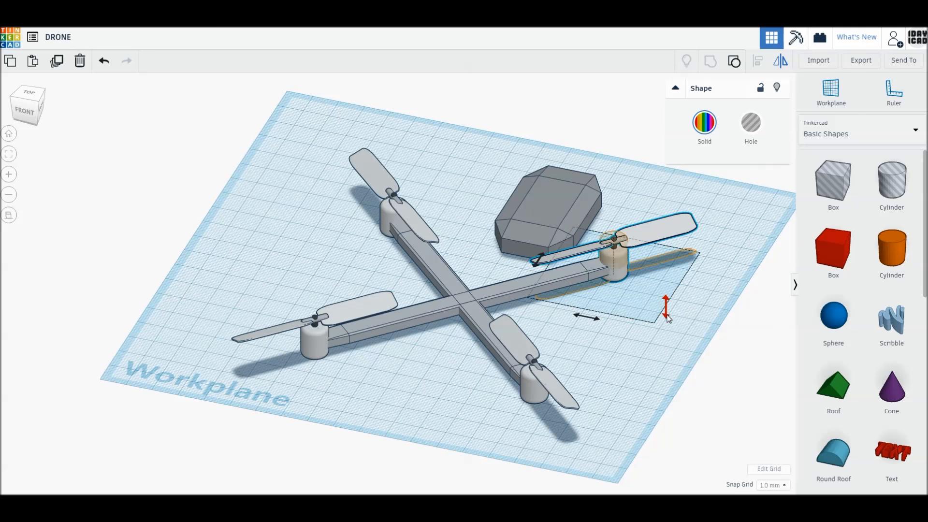
{"action": "left_click", "coordinate": [667, 309]}
{"action": "left_click", "coordinate": [696, 351]}
{"action": "key", "text": "ctrl+z"}
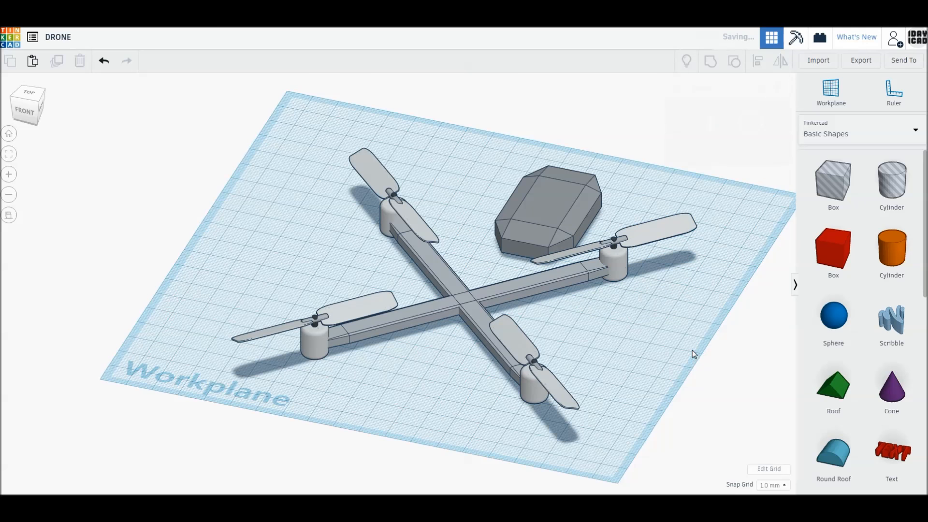
Try moving the rear right rotor assembly off its arm and undo the move.
{"action": "left_click", "coordinate": [623, 272]}
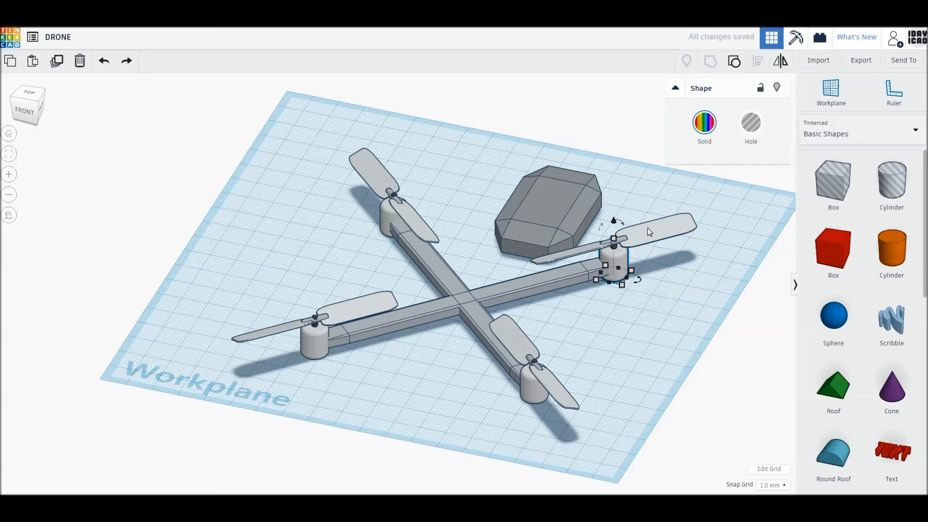
{"action": "left_click", "coordinate": [662, 229]}
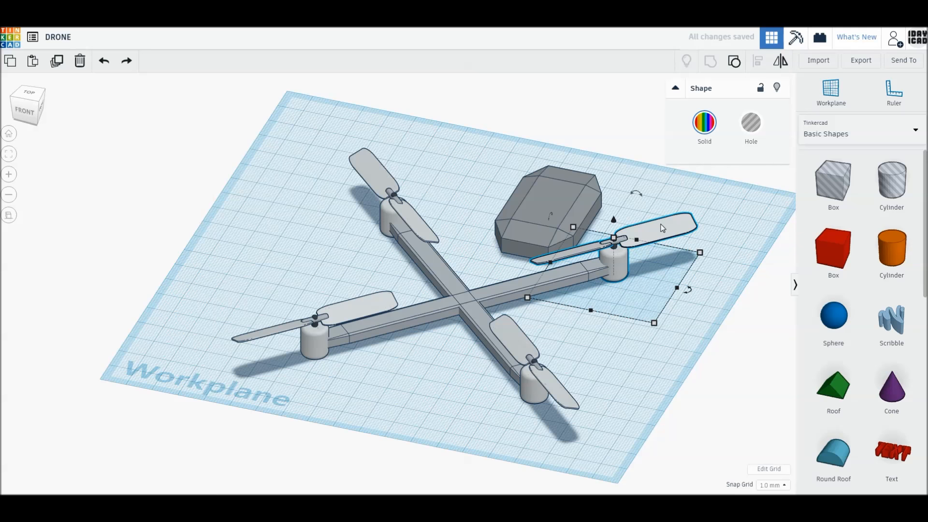
{"action": "left_click_drag", "start_coordinate": [663, 228], "coordinate": [686, 242]}
{"action": "key", "text": "ctrl+z"}
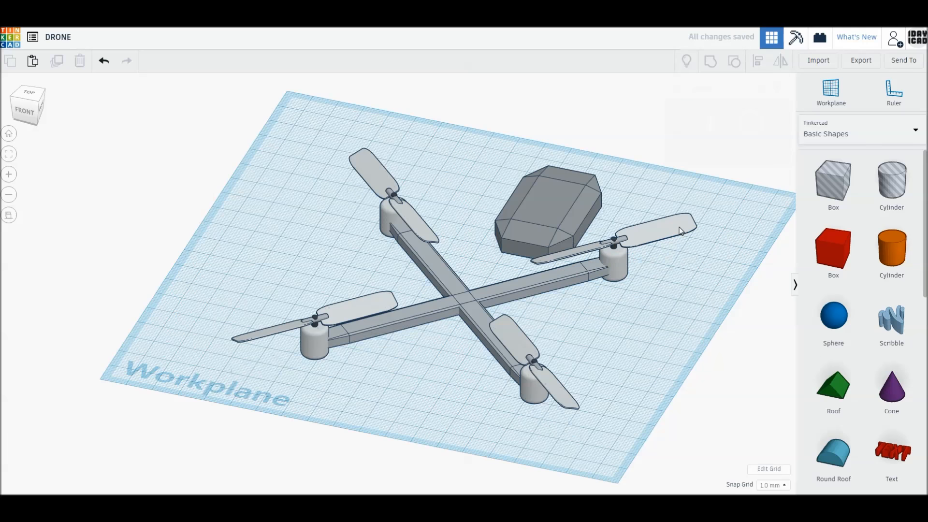
Mirror the rear right rotor assembly so that its blade pitch is reversed.
{"action": "left_click", "coordinate": [780, 61]}
{"action": "left_click", "coordinate": [669, 302]}
{"action": "left_click", "coordinate": [373, 423]}
{"action": "right_click_drag", "start_coordinate": [373, 422], "coordinate": [433, 412]}
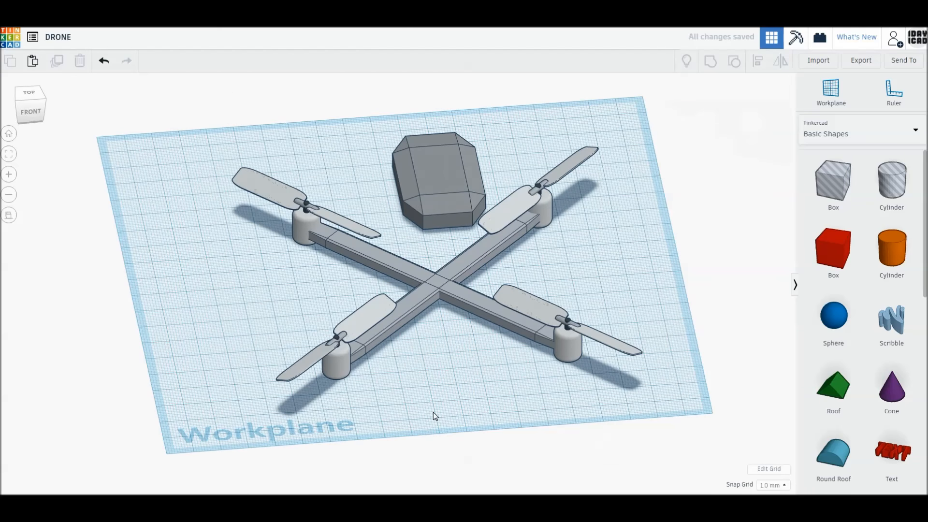
Try duplicating the rear left rotor assembly with the copy about 8 mm further back, and delete that copy.
{"action": "left_click", "coordinate": [355, 233]}
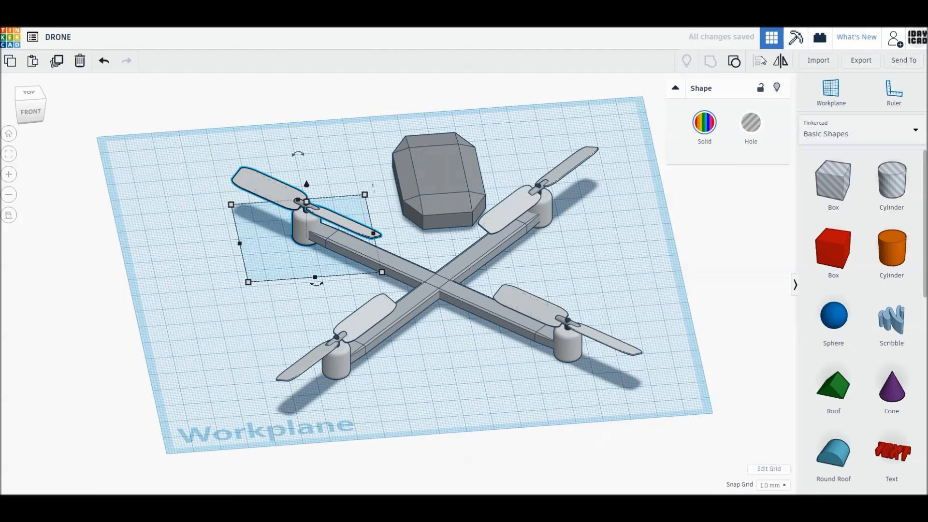
{"action": "key", "text": "ctrl+d"}
{"action": "left_click_drag", "start_coordinate": [347, 222], "coordinate": [347, 207]}
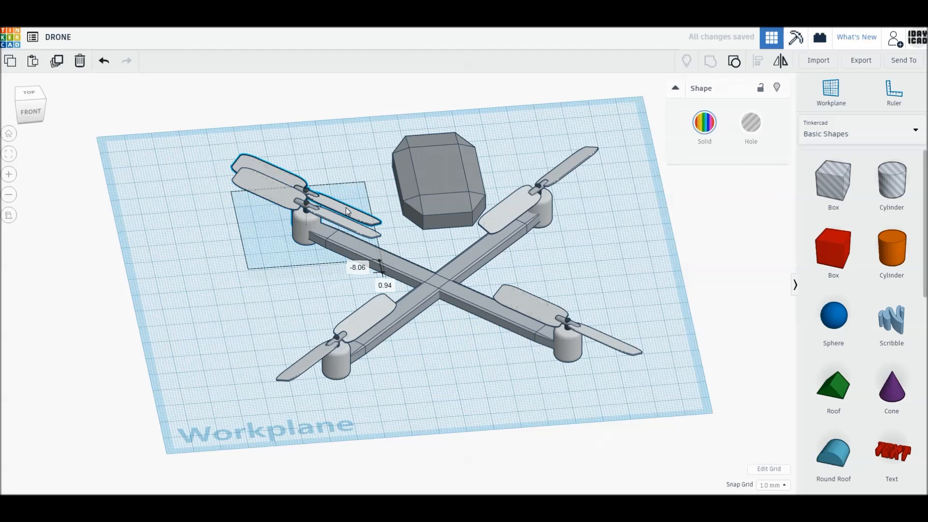
{"action": "key", "text": "Delete"}
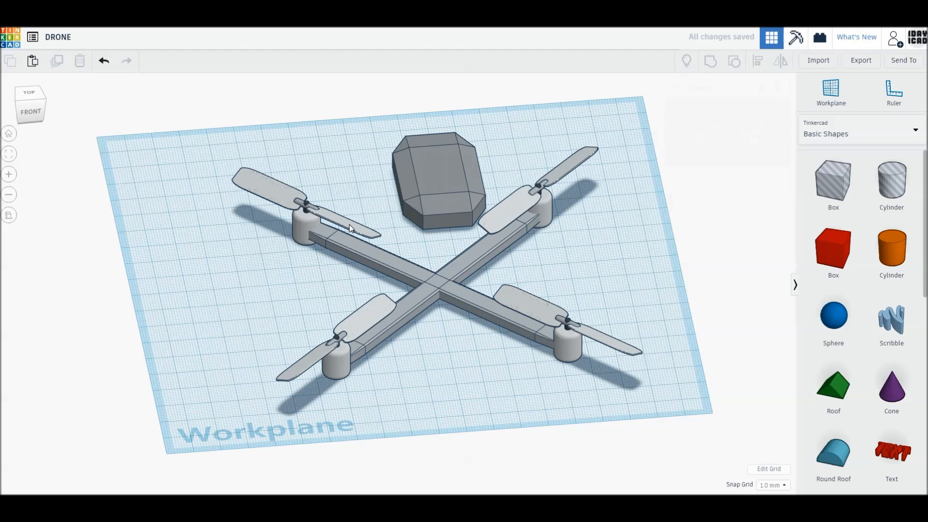
Mirror the rear left rotor assembly so that its blade pitch is reversed.
{"action": "left_click", "coordinate": [352, 226]}
{"action": "left_click", "coordinate": [780, 61]}
{"action": "left_click", "coordinate": [393, 244]}
{"action": "left_click", "coordinate": [424, 245]}
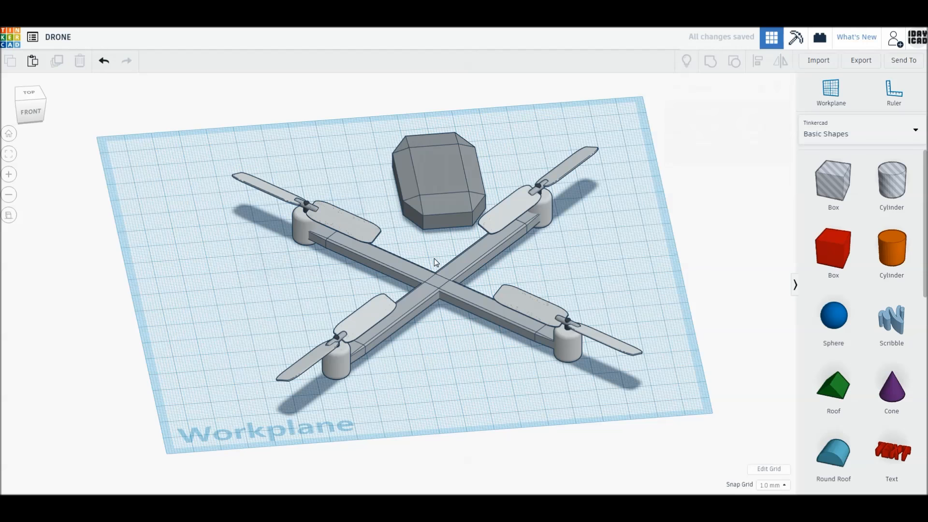
Rotate the rear right and rear left rotor assemblies 67.5° in opposite directions, away from the line of their arms.
{"action": "left_click", "coordinate": [29, 93]}
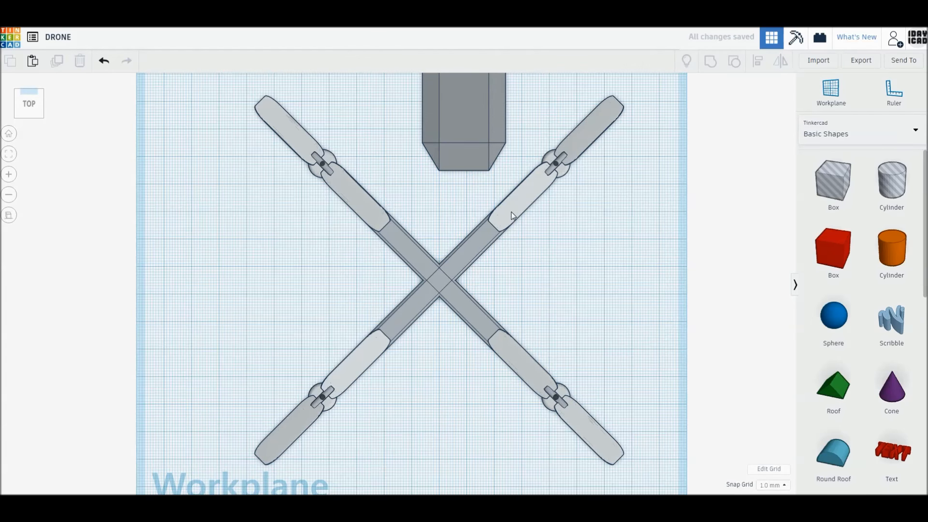
{"action": "left_click", "coordinate": [513, 216]}
{"action": "left_click_drag", "start_coordinate": [476, 163], "coordinate": [526, 91]}
{"action": "left_click", "coordinate": [290, 130]}
{"action": "left_click_drag", "start_coordinate": [244, 163], "coordinate": [305, 226]}
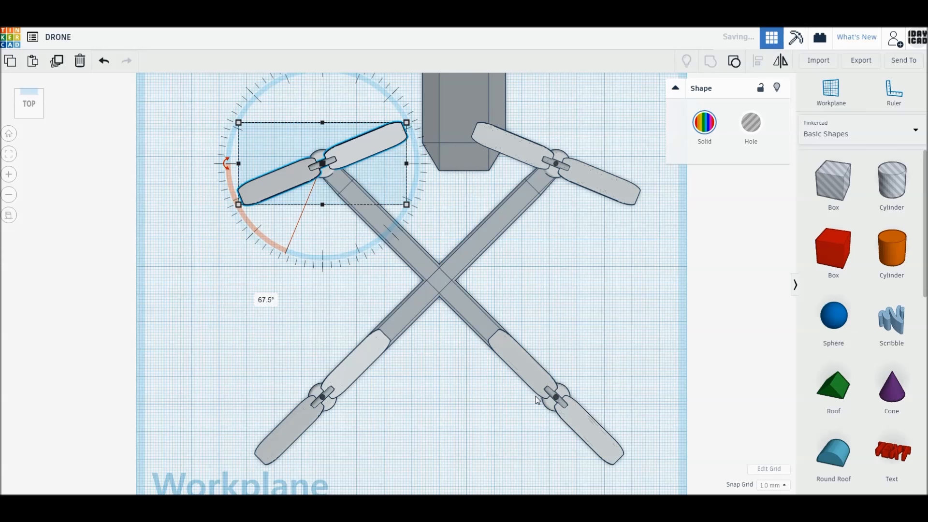
Rotate the two front rotor assemblies until their blades mirror the rear pair, finishing the front left one with a 22.5° turn.
{"action": "left_click", "coordinate": [532, 370]}
{"action": "left_click_drag", "start_coordinate": [481, 395], "coordinate": [531, 463]}
{"action": "left_click", "coordinate": [329, 392]}
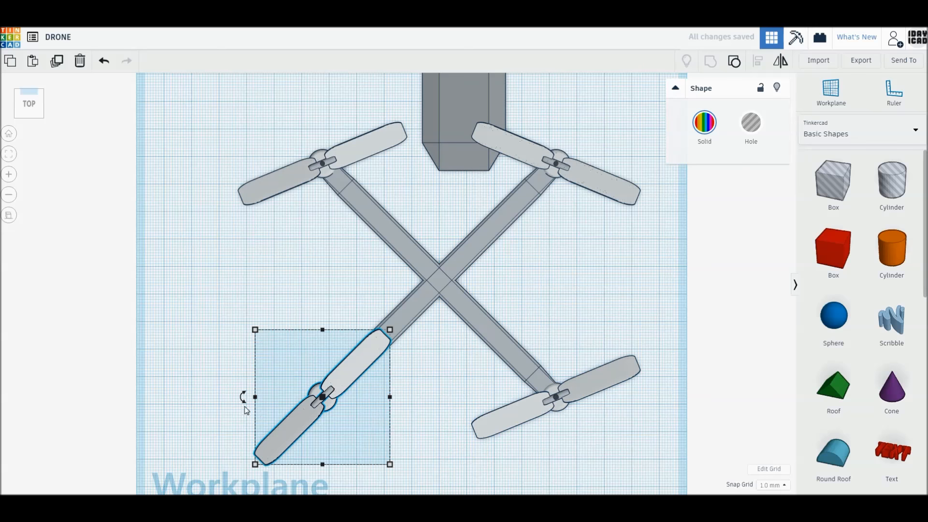
{"action": "left_click_drag", "start_coordinate": [243, 397], "coordinate": [322, 335]}
{"action": "left_click", "coordinate": [590, 292]}
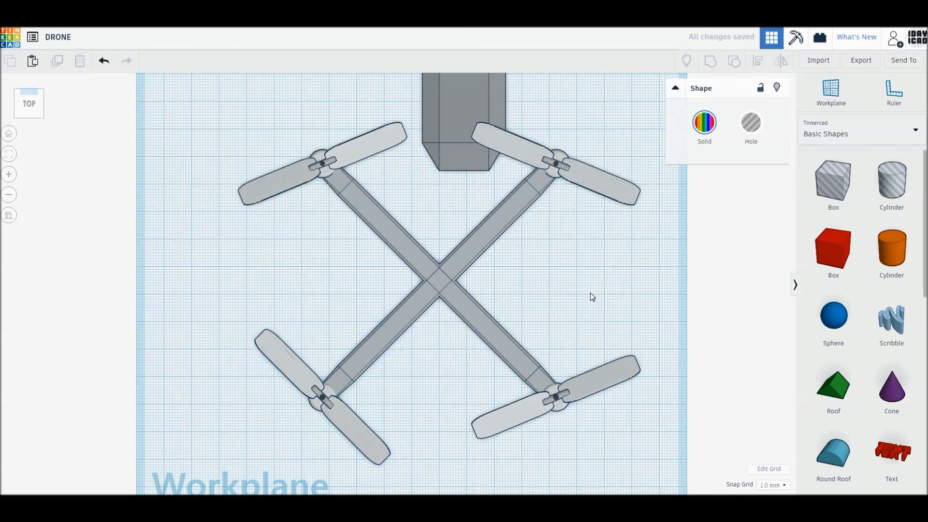
{"action": "left_click", "coordinate": [293, 384]}
{"action": "left_click_drag", "start_coordinate": [243, 397], "coordinate": [266, 423]}
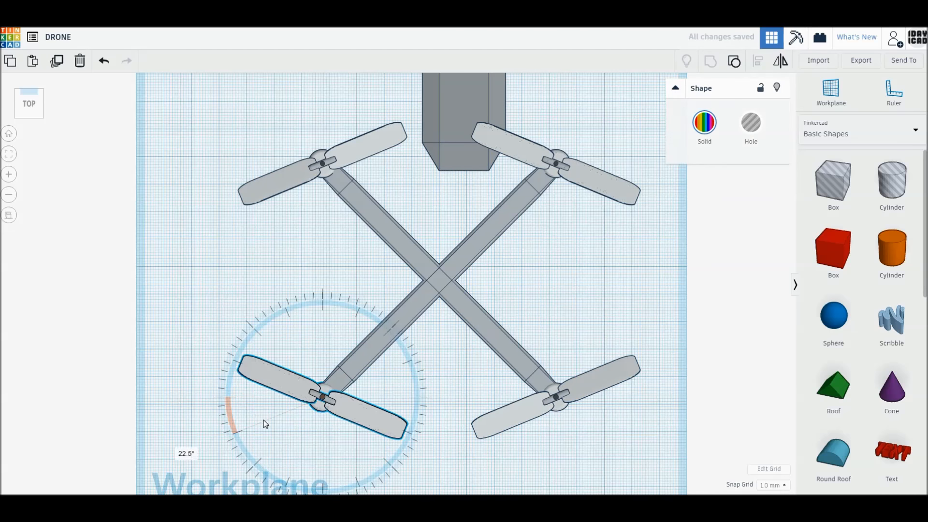
Move the drone body 35 mm back and 4 mm left, clear of the rotor frame.
{"action": "left_click", "coordinate": [489, 214]}
{"action": "left_click_drag", "start_coordinate": [656, 425], "coordinate": [275, 172]}
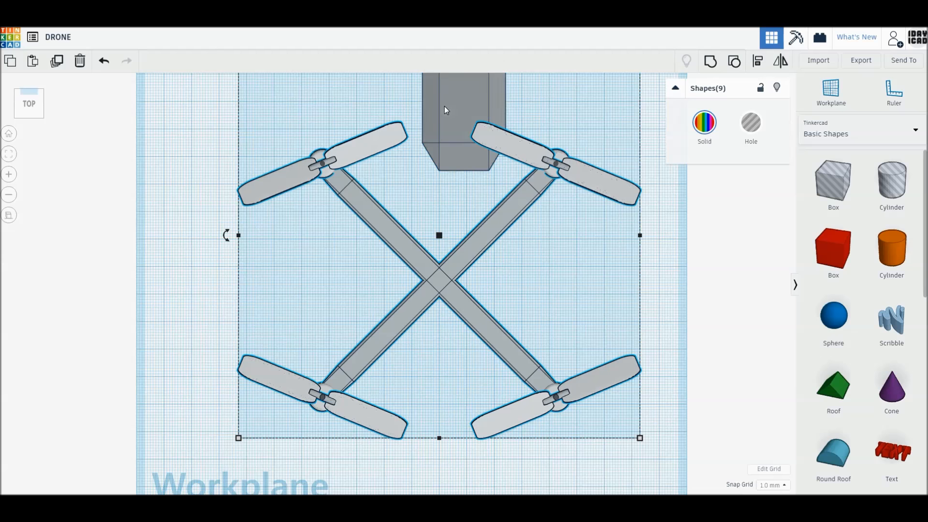
{"action": "left_click_drag", "start_coordinate": [450, 168], "coordinate": [437, 58]}
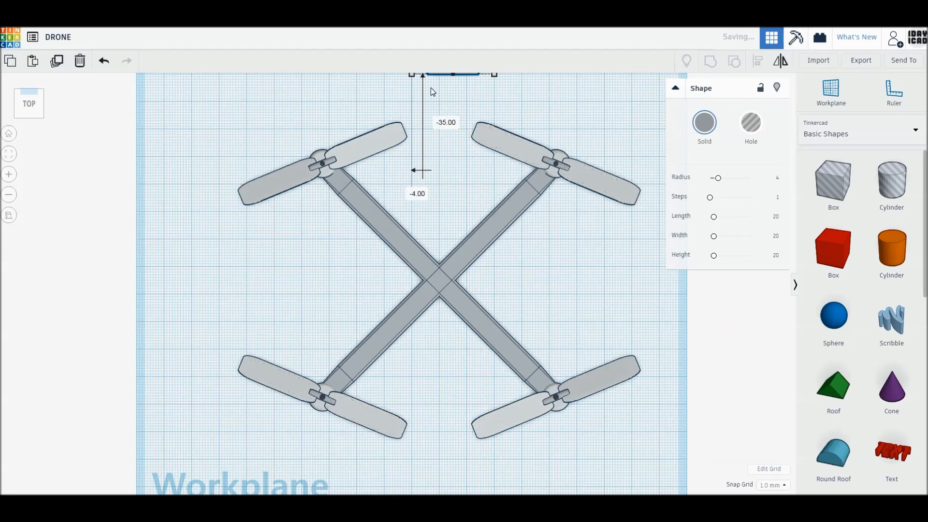
Group the crossed arms and four rotor assemblies into one shape, and switch to the perspective view.
{"action": "key", "text": "ctrl+a"}
{"action": "left_click_drag", "start_coordinate": [222, 126], "coordinate": [747, 481]}
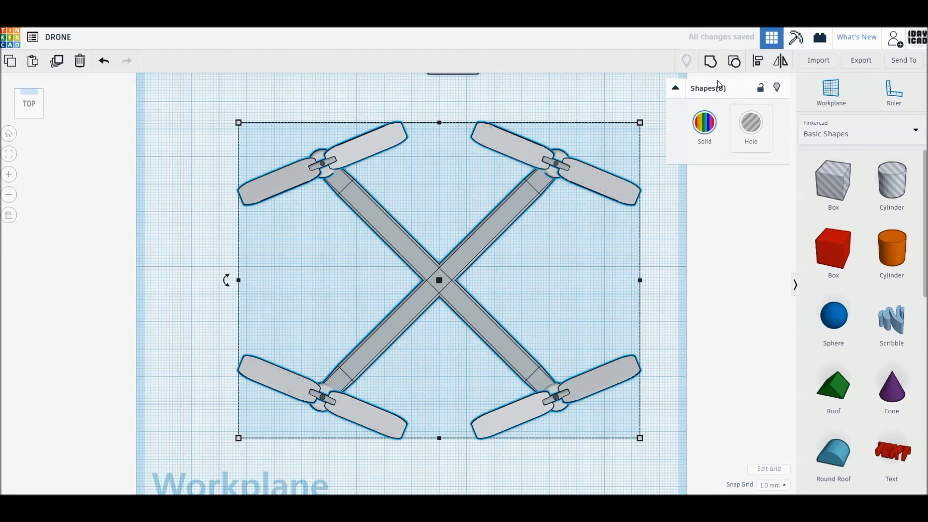
{"action": "key", "text": "ctrl+g"}
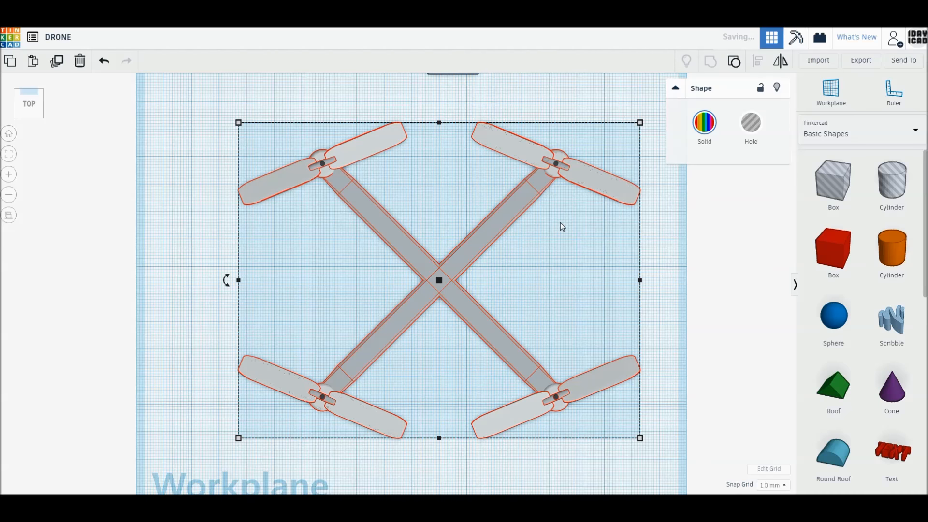
{"action": "middle_click_drag", "start_coordinate": [448, 121], "coordinate": [465, 153]}
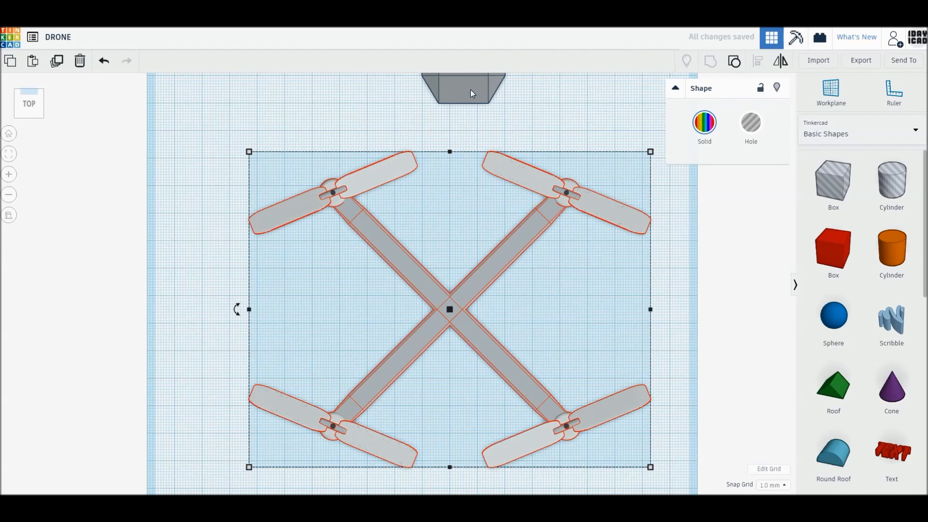
{"action": "left_click", "coordinate": [470, 134]}
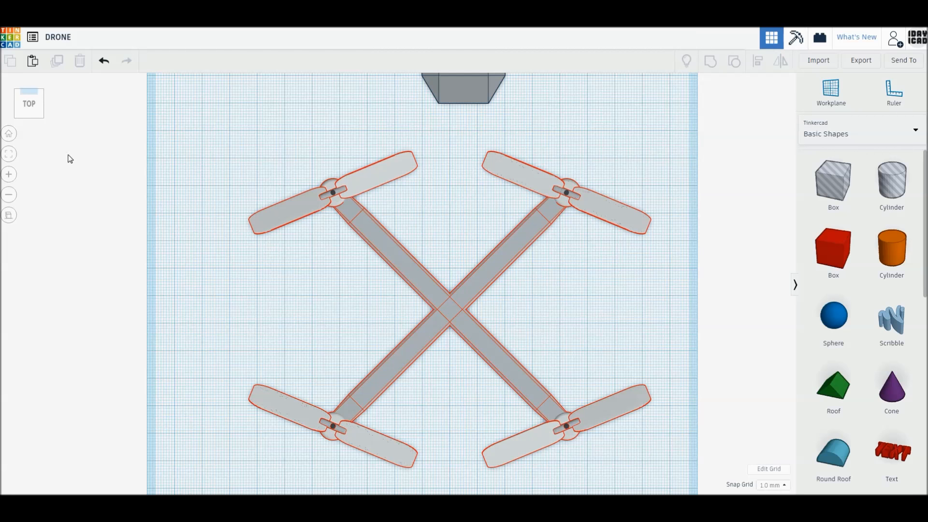
{"action": "left_click", "coordinate": [9, 215]}
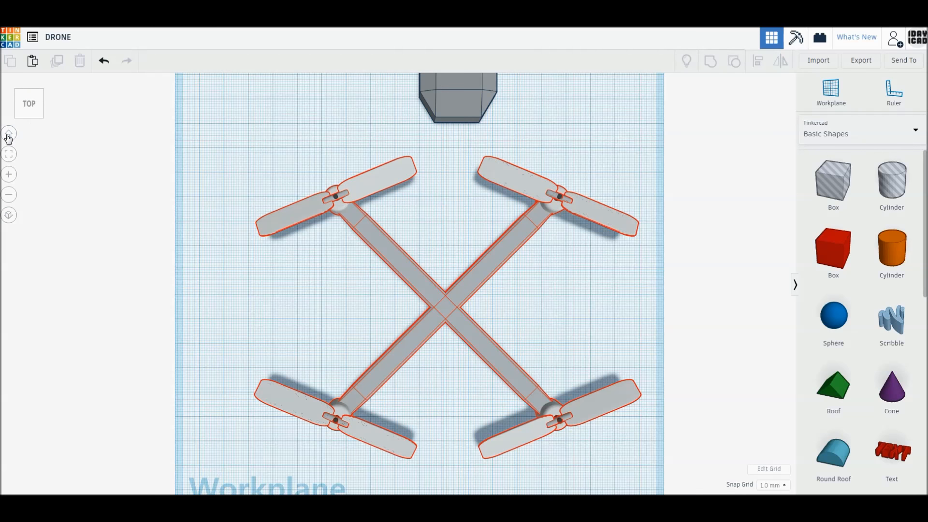
Move the drone body onto the crossing of the arms and resize it to 40 mm wide by 60 mm long.
{"action": "left_click", "coordinate": [9, 135]}
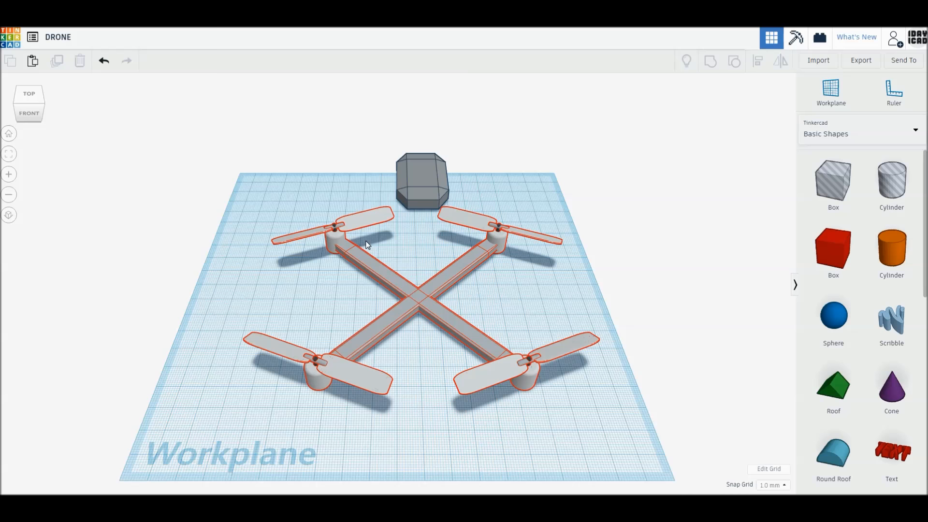
{"action": "left_click_drag", "start_coordinate": [396, 194], "coordinate": [425, 298]}
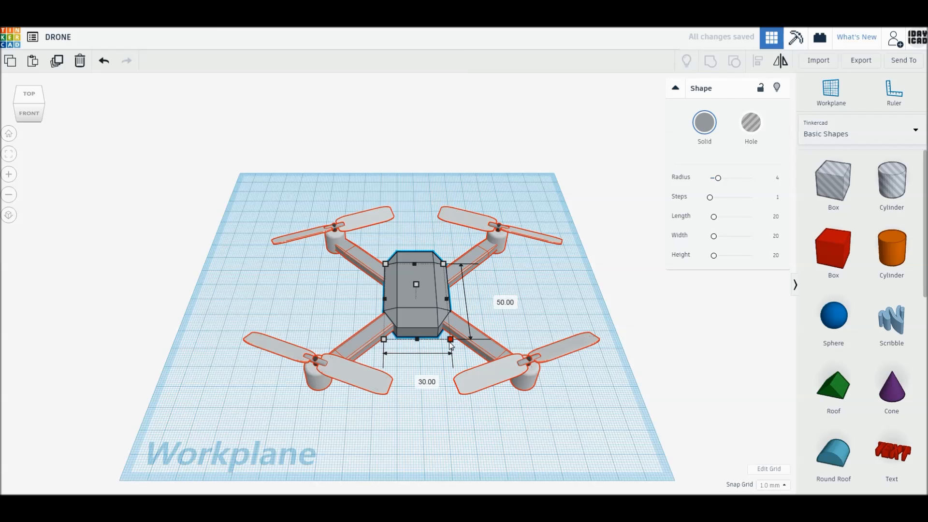
{"action": "left_click", "coordinate": [418, 379]}
{"action": "type", "text": "40"}
{"action": "key", "text": "Return"}
{"action": "left_click", "coordinate": [518, 307]}
{"action": "type", "text": "60"}
{"action": "key", "text": "Return"}
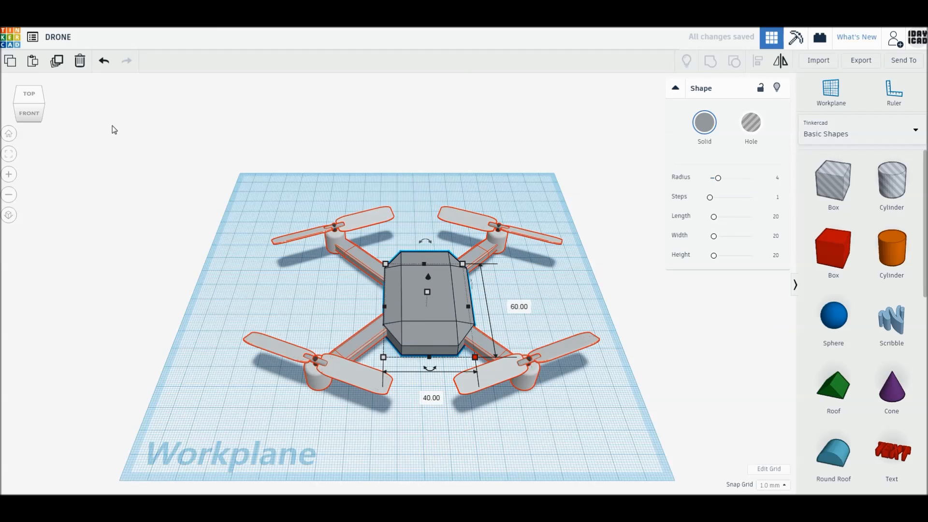
Centre the drone body side to side on the rotor frame with the Align tool.
{"action": "left_click", "coordinate": [29, 95]}
{"action": "left_click", "coordinate": [312, 318]}
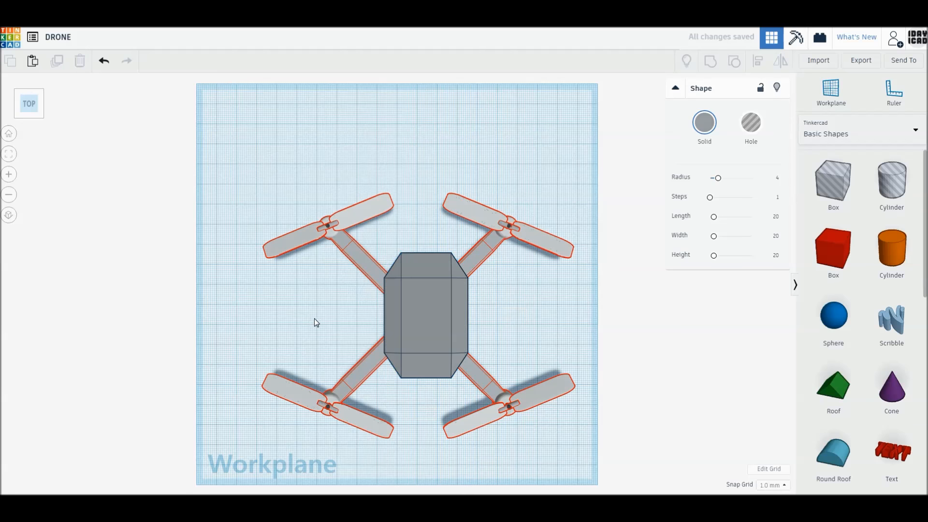
{"action": "key", "text": "ctrl+a"}
{"action": "left_click", "coordinate": [9, 135]}
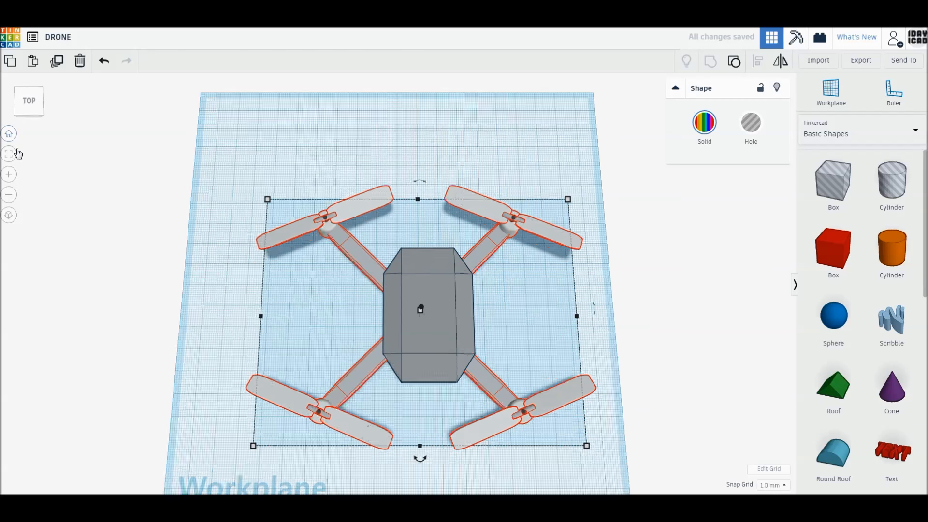
{"action": "left_click", "coordinate": [172, 292]}
{"action": "right_click_drag", "start_coordinate": [377, 355], "coordinate": [397, 349]}
{"action": "left_click", "coordinate": [32, 93]}
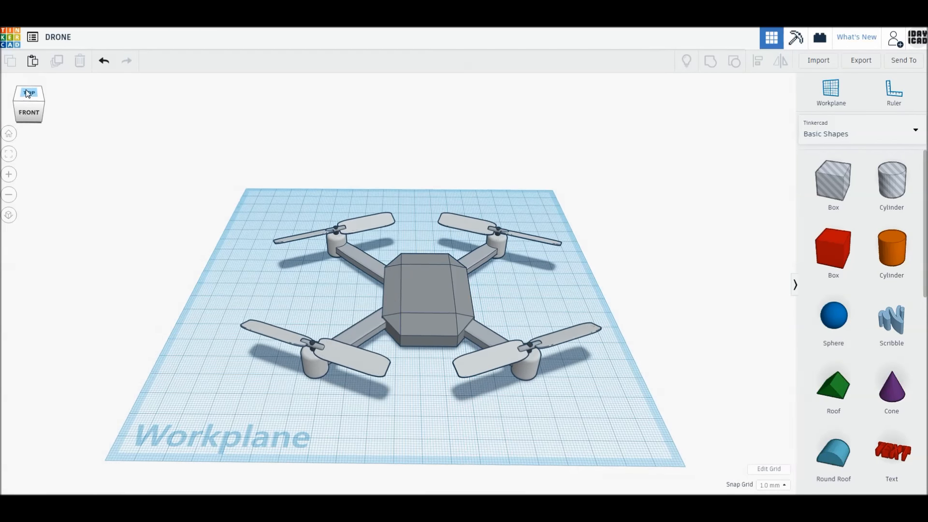
{"action": "key", "text": "ctrl+a"}
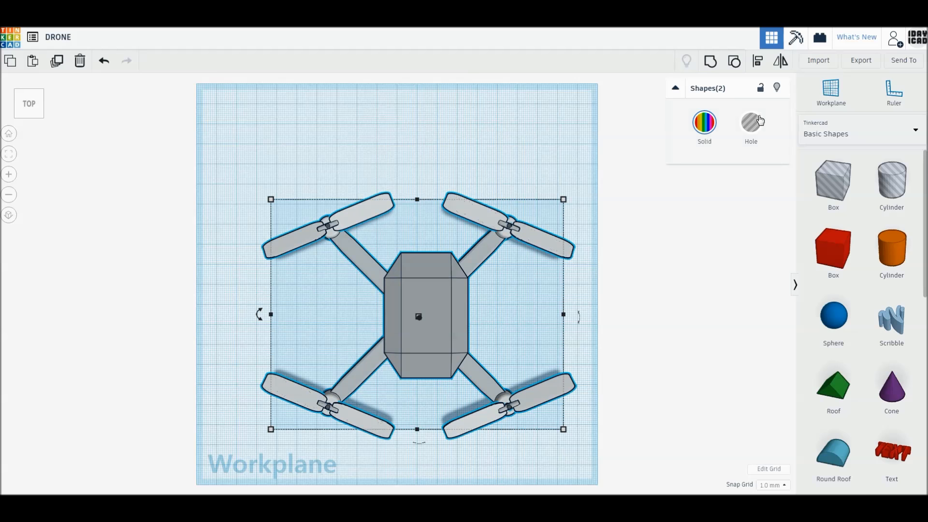
{"action": "left_click", "coordinate": [758, 60]}
{"action": "left_click", "coordinate": [418, 188]}
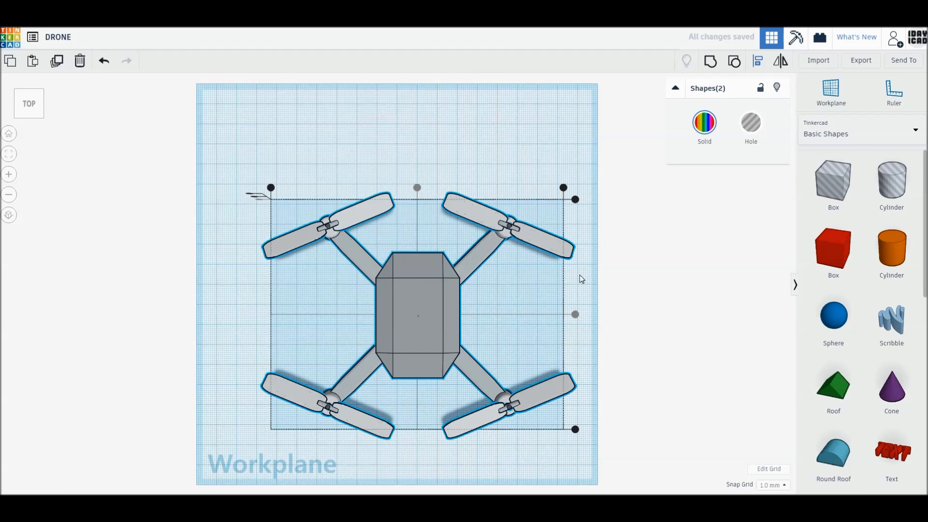
{"action": "left_click", "coordinate": [652, 310]}
{"action": "left_click", "coordinate": [636, 326]}
{"action": "right_click_drag", "start_coordinate": [600, 339], "coordinate": [591, 291]}
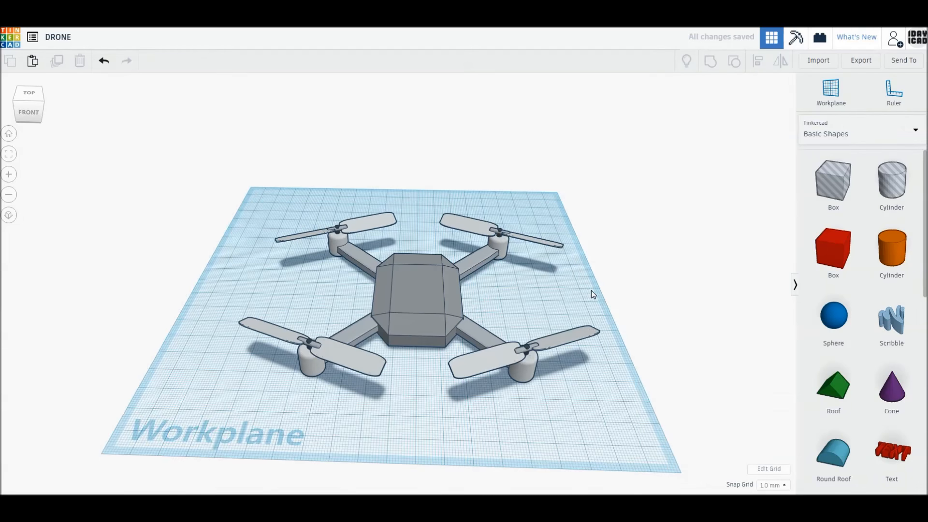
Try a radius of 5 on the drone body, and set it back to 4.
{"action": "right_click_drag", "start_coordinate": [477, 300], "coordinate": [487, 319]}
{"action": "left_click", "coordinate": [420, 311]}
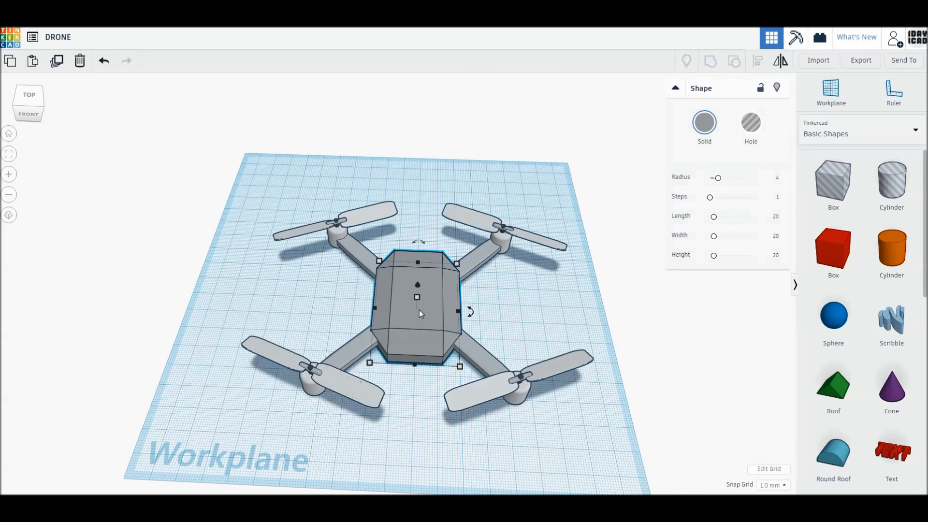
{"action": "left_click", "coordinate": [779, 182]}
{"action": "right_click_drag", "start_coordinate": [532, 282], "coordinate": [544, 292]}
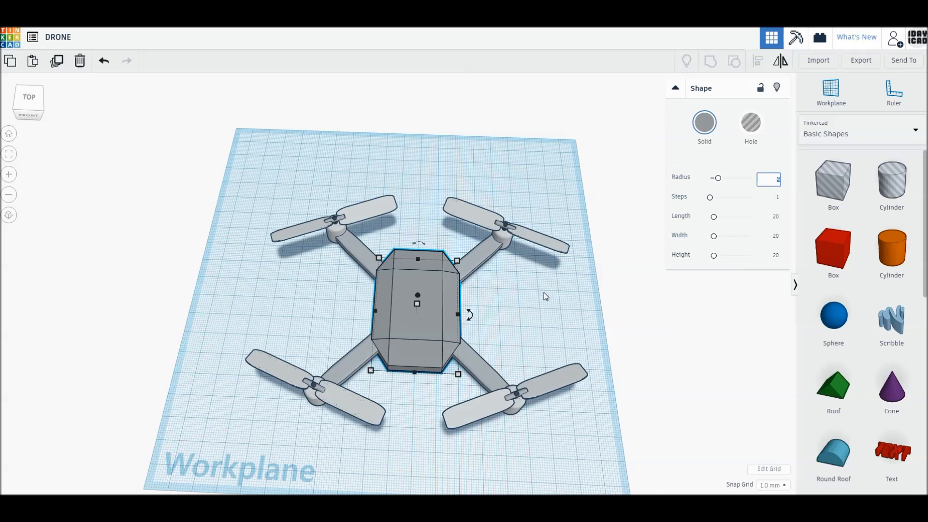
{"action": "key", "text": "Return"}
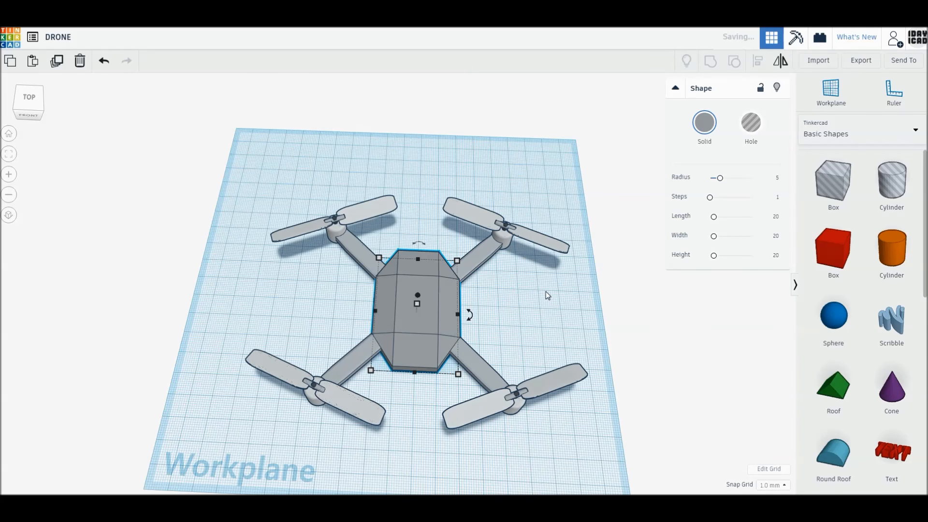
{"action": "right_click_drag", "start_coordinate": [545, 294], "coordinate": [545, 303]}
{"action": "left_click", "coordinate": [775, 178]}
{"action": "type", "text": "4"}
{"action": "key", "text": "Return"}
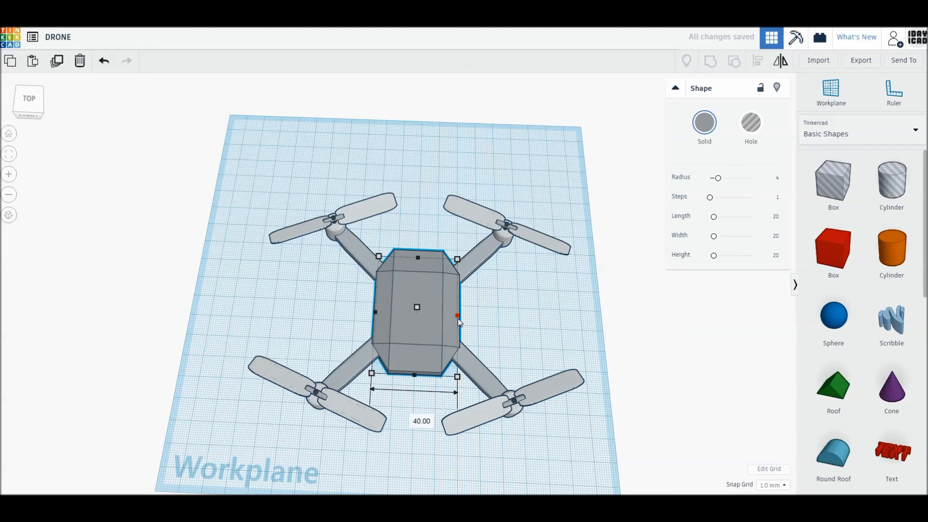
Try resizing the drone body along its sides and front edge, and undo the changes.
{"action": "key", "text": "ctrl+z"}
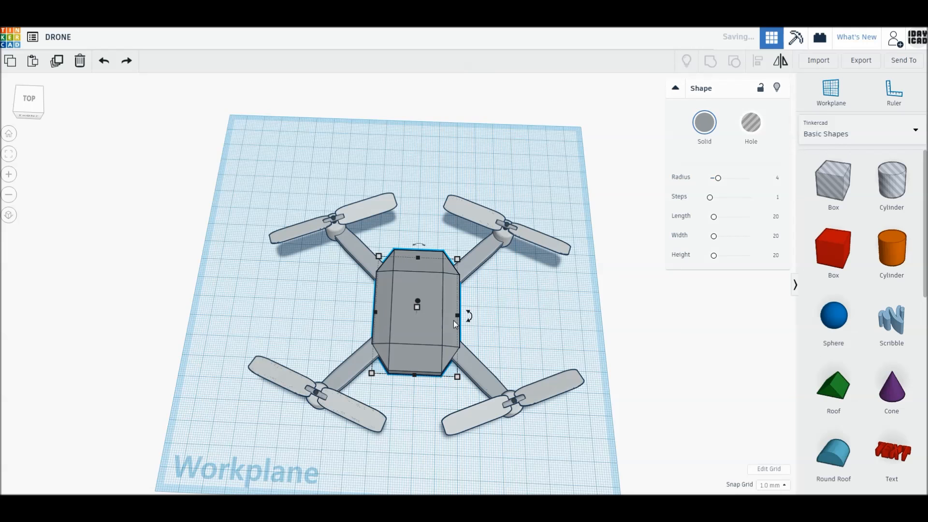
{"action": "left_click_drag", "start_coordinate": [415, 375], "coordinate": [415, 372]}
{"action": "key", "text": "ctrl+z"}
{"action": "left_click", "coordinate": [553, 328]}
{"action": "left_click", "coordinate": [400, 320]}
Try radius values of 5 and 6 on the drone body, and restore the radius to 4.
{"action": "right_click_drag", "start_coordinate": [415, 314], "coordinate": [448, 315]}
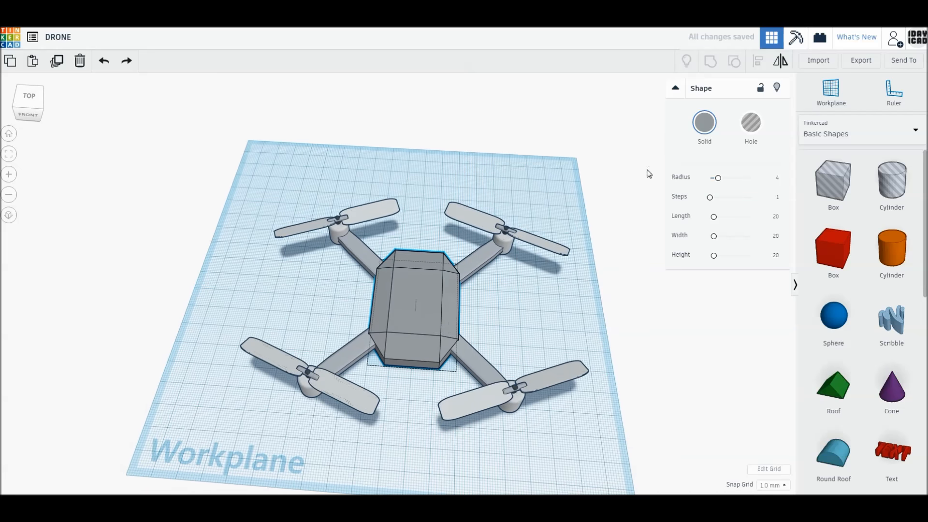
{"action": "left_click", "coordinate": [778, 178]}
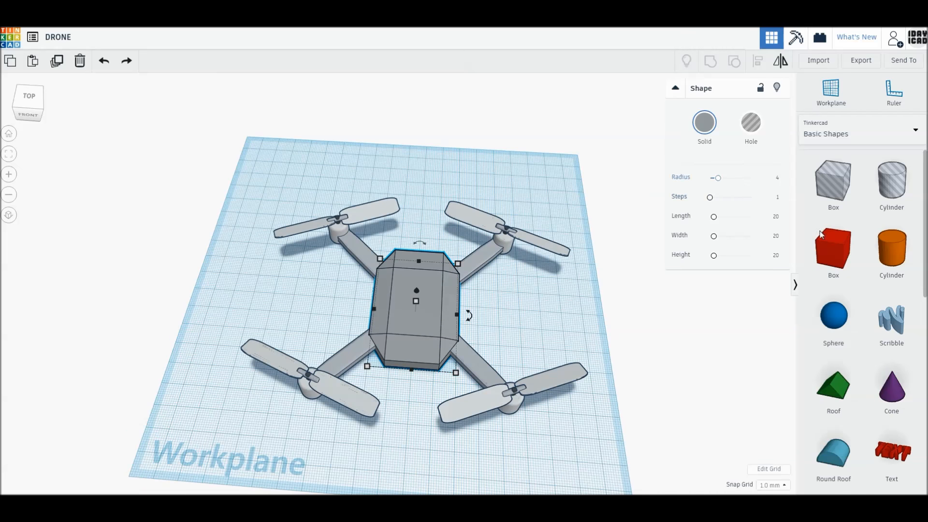
{"action": "right_click_drag", "start_coordinate": [542, 295], "coordinate": [559, 317]}
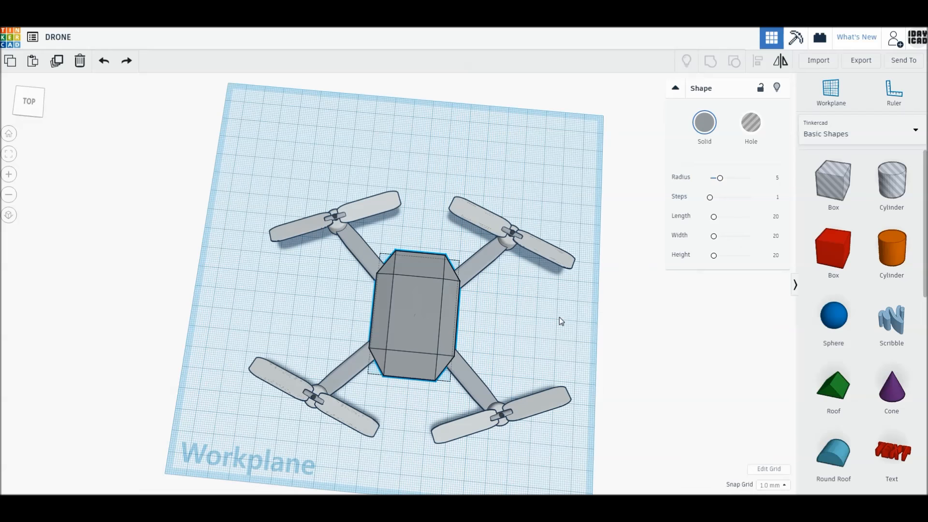
{"action": "left_click", "coordinate": [776, 178]}
{"action": "type", "text": "6"}
{"action": "key", "text": "Return"}
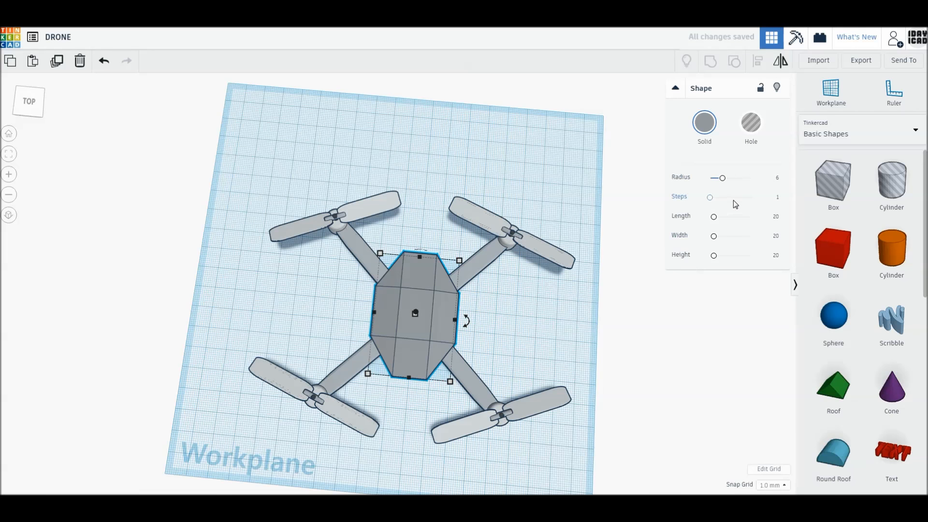
{"action": "left_click", "coordinate": [778, 182]}
{"action": "type", "text": "4"}
{"action": "key", "text": "Return"}
Group the body with the rotor frame and move the whole drone toward the back of the workplane.
{"action": "right_click_drag", "start_coordinate": [555, 329], "coordinate": [466, 277]}
{"action": "right_click_drag", "start_coordinate": [466, 277], "coordinate": [467, 294]}
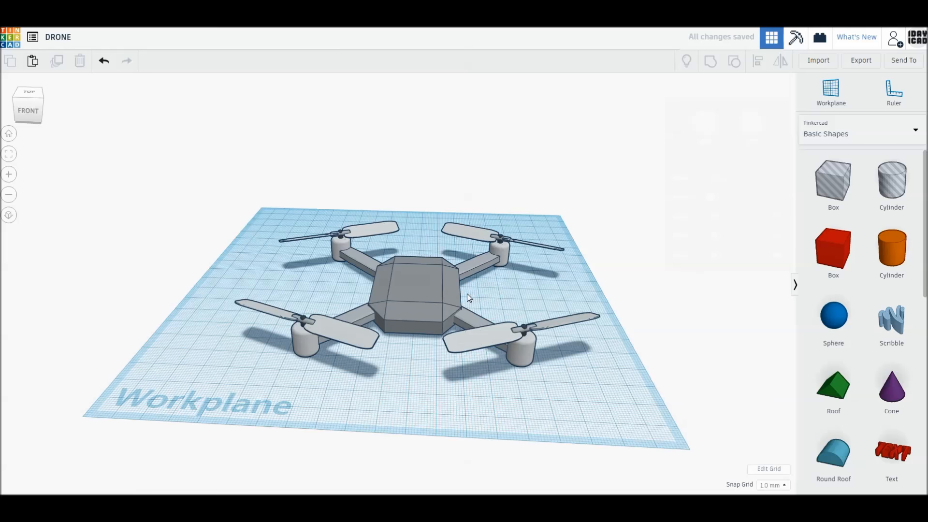
{"action": "key", "text": "ctrl+a"}
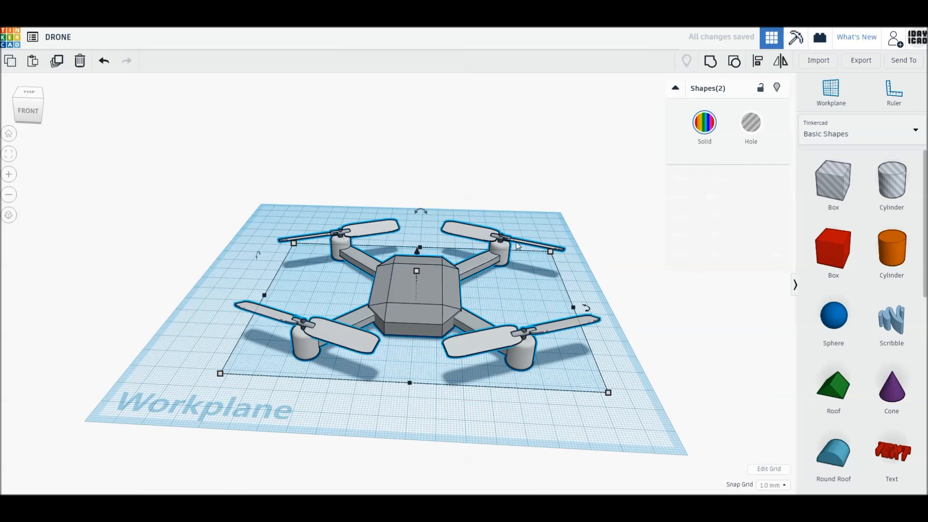
{"action": "left_click", "coordinate": [712, 62]}
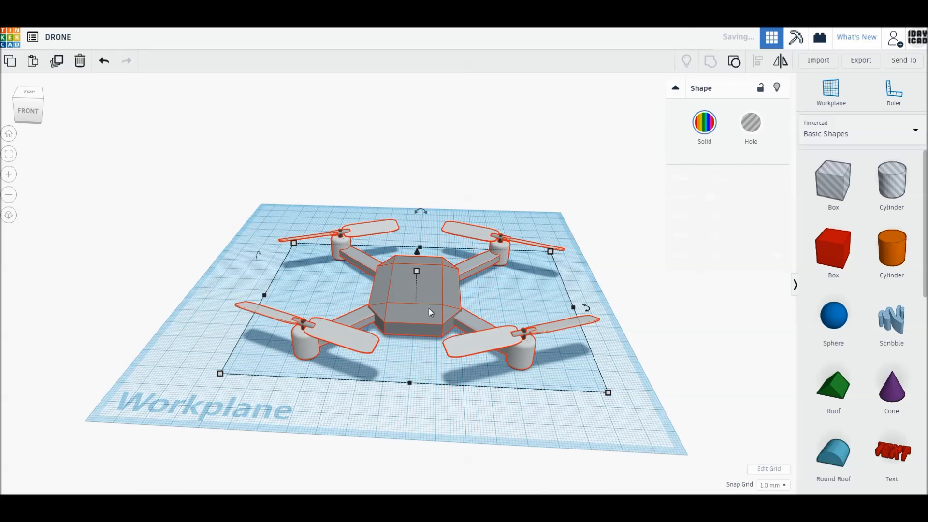
{"action": "left_click_drag", "start_coordinate": [431, 314], "coordinate": [423, 259]}
{"action": "left_click", "coordinate": [435, 340]}
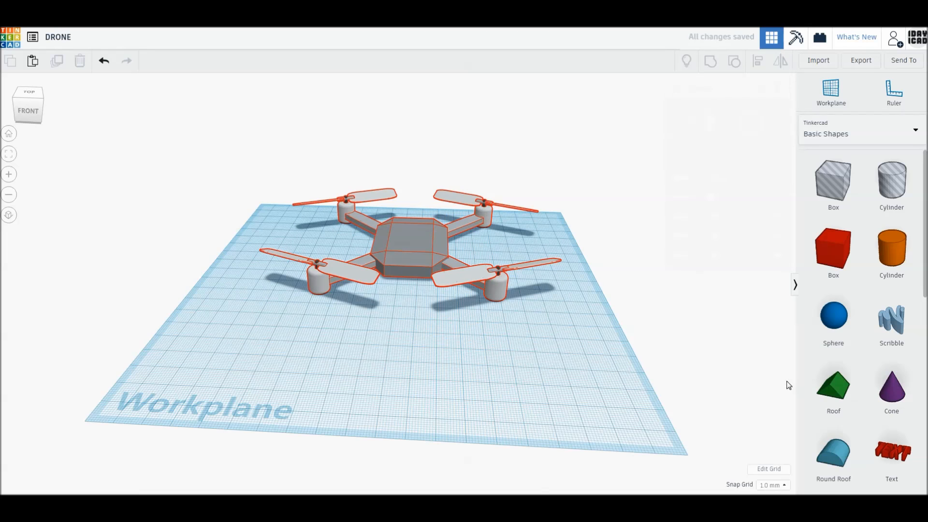
Place a wedge on the workplane in front of the drone, and shift it 35 mm left and 5 mm forward.
{"action": "scroll", "coordinate": [851, 402], "scroll_direction": "down", "scroll_amount": 3}
{"action": "left_click_drag", "start_coordinate": [836, 437], "coordinate": [457, 356]}
{"action": "left_click_drag", "start_coordinate": [478, 293], "coordinate": [461, 322]}
{"action": "left_click", "coordinate": [535, 297]}
{"action": "left_click", "coordinate": [402, 225]}
{"action": "right_click_drag", "start_coordinate": [390, 299], "coordinate": [383, 331]}
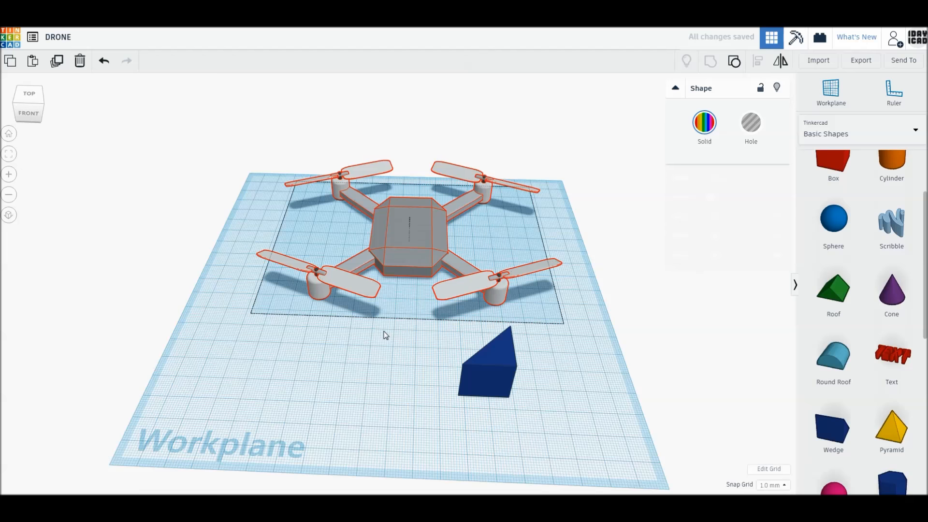
{"action": "left_click_drag", "start_coordinate": [471, 373], "coordinate": [399, 377]}
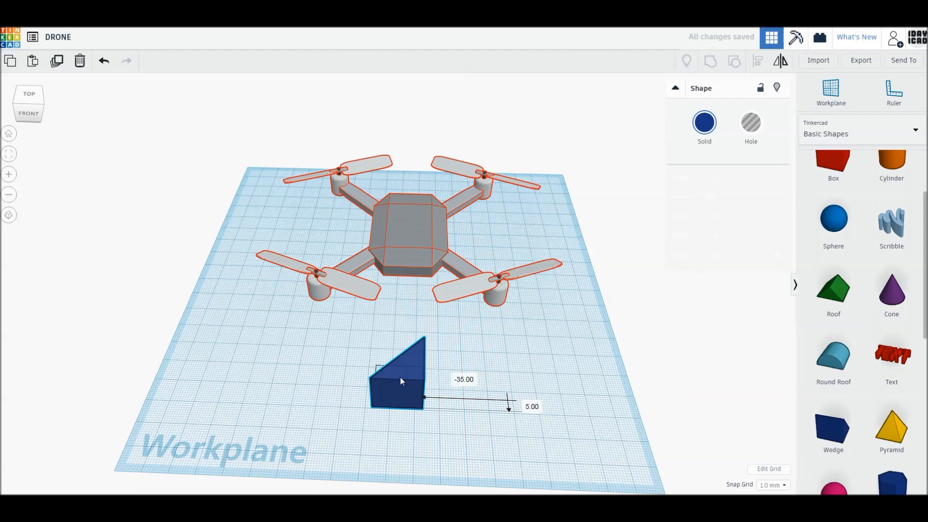
Ungroup the drone and set the body's steps to 2 for smoother bevelled edges.
{"action": "left_click", "coordinate": [29, 94]}
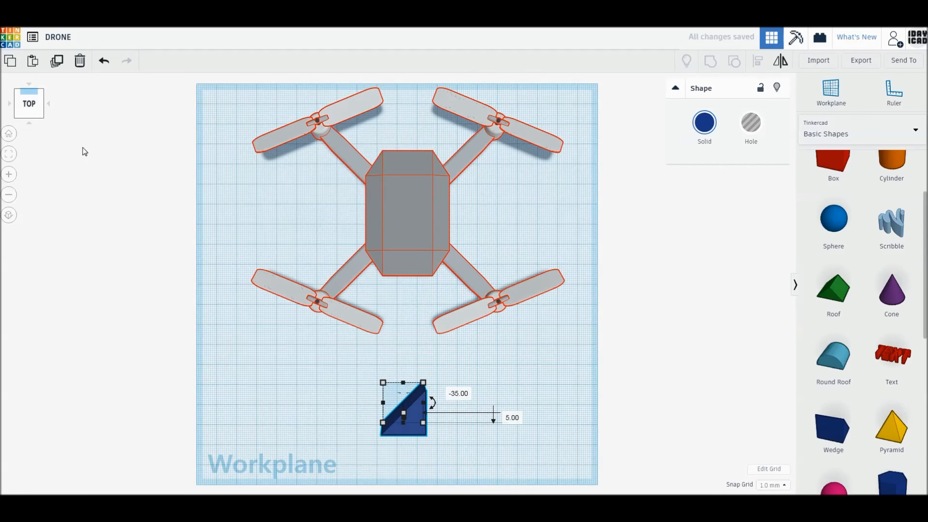
{"action": "left_click", "coordinate": [396, 230]}
{"action": "left_click", "coordinate": [734, 61]}
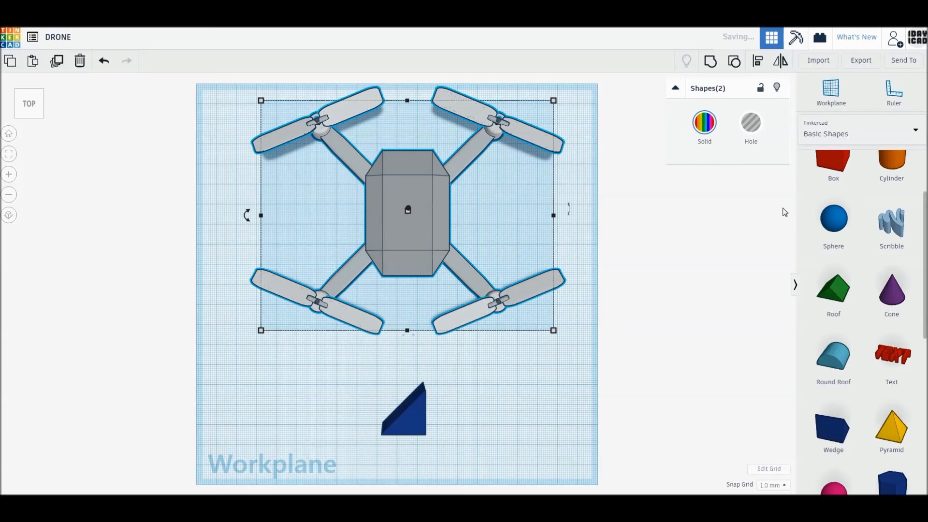
{"action": "left_click", "coordinate": [445, 228]}
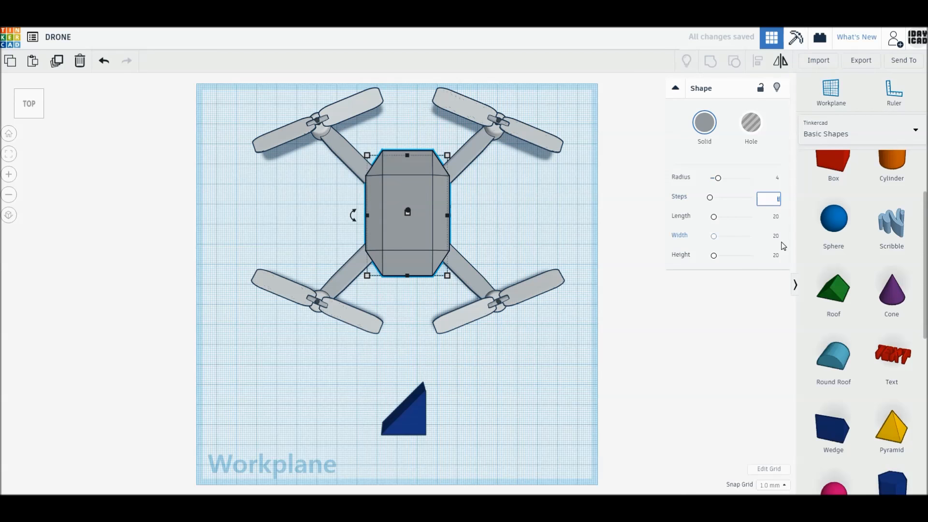
{"action": "key", "text": "Return"}
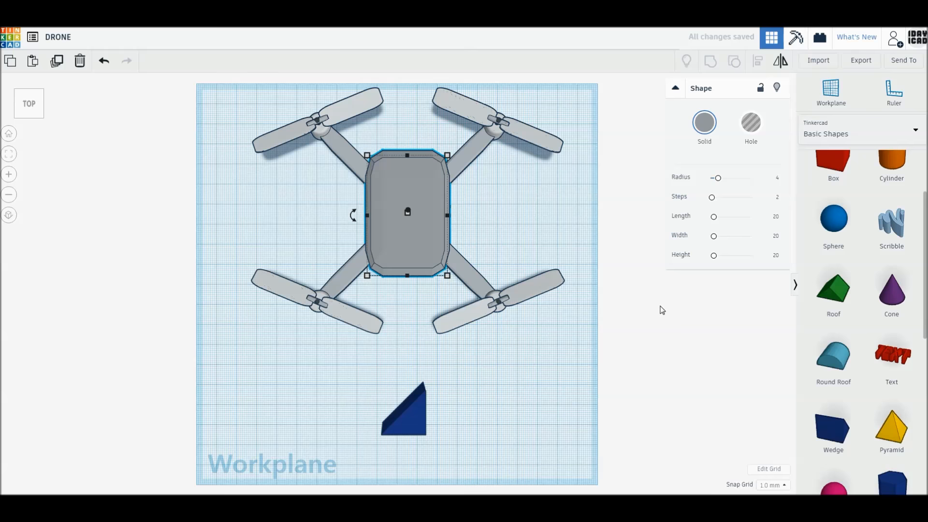
Regroup the drone body with the rotor frame, leaving the wedge out of the group.
{"action": "left_click", "coordinate": [558, 315]}
{"action": "right_click_drag", "start_coordinate": [558, 315], "coordinate": [547, 297]}
{"action": "left_click_drag", "start_coordinate": [573, 317], "coordinate": [299, 132]}
{"action": "left_click", "coordinate": [710, 61]}
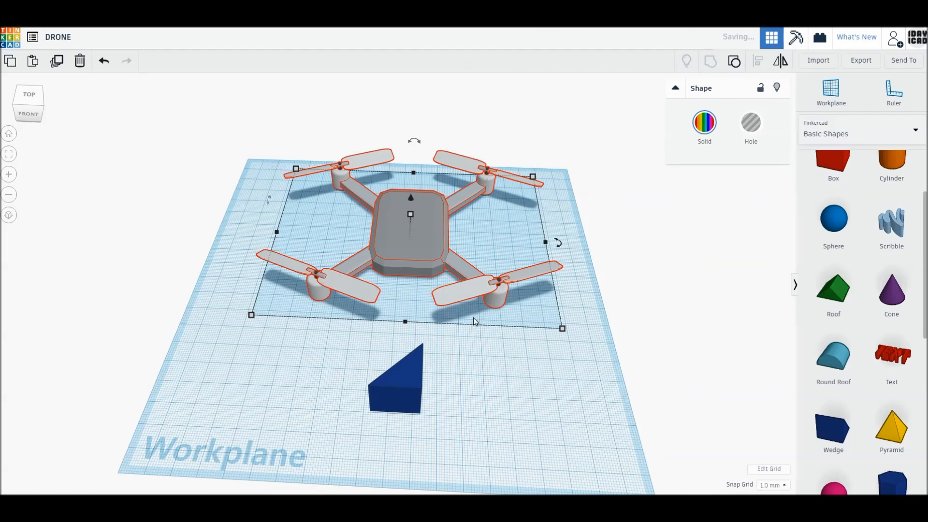
Cut the wedge down to a thin diagonal strip by grouping it with a slightly offset duplicate as a hole.
{"action": "left_click", "coordinate": [29, 95]}
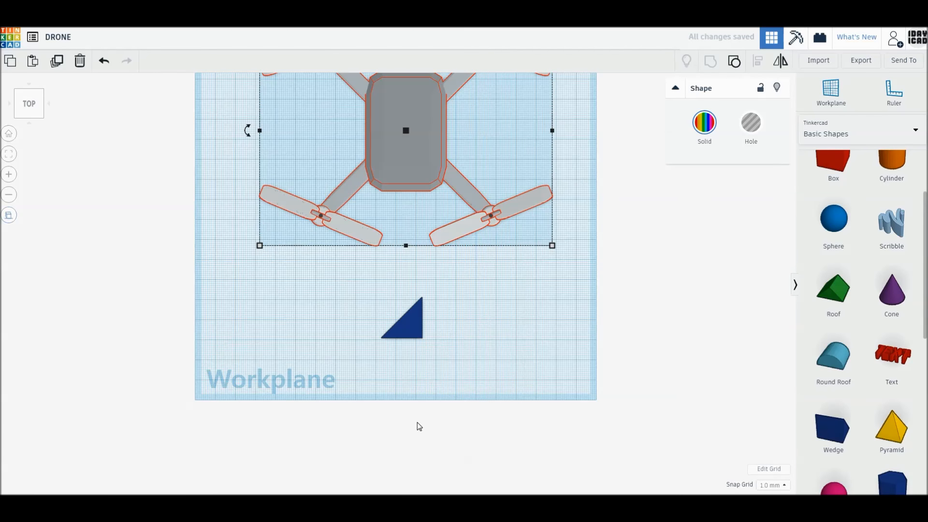
{"action": "scroll", "coordinate": [420, 425], "scroll_direction": "up", "scroll_amount": 5}
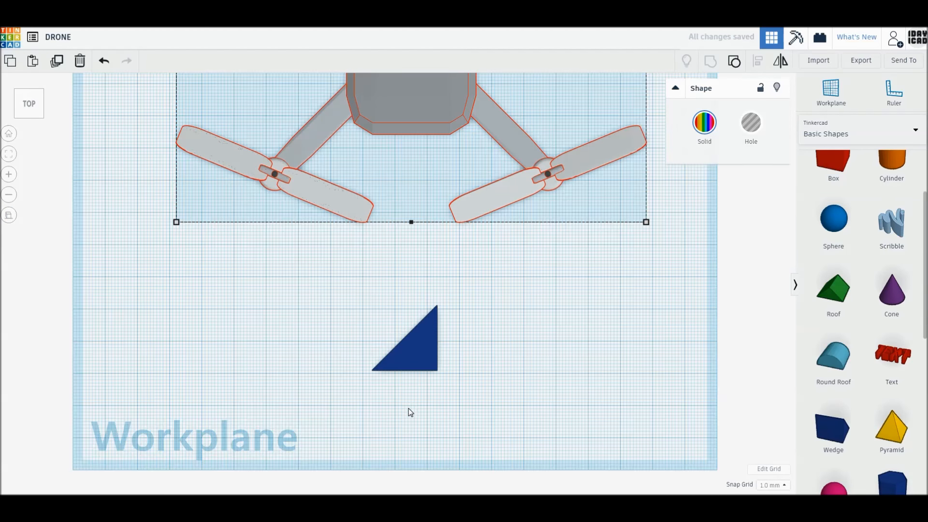
{"action": "left_click", "coordinate": [437, 372]}
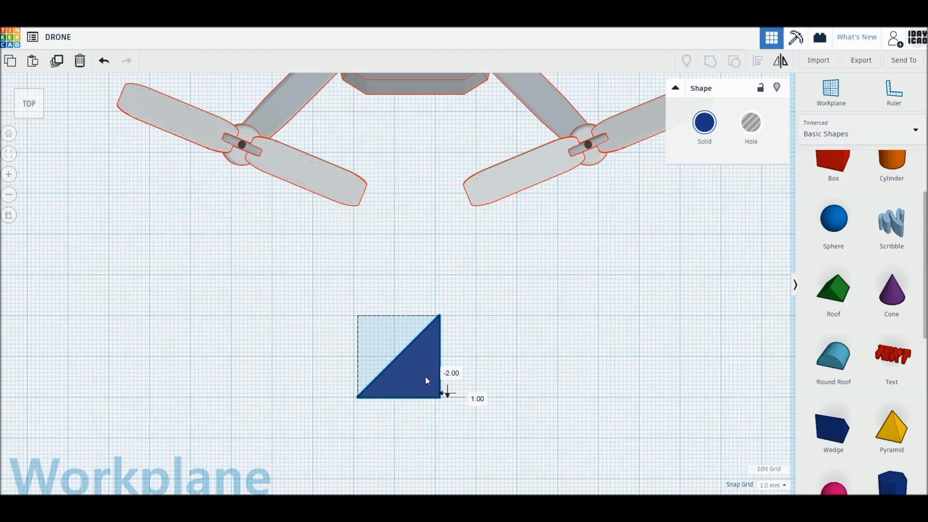
{"action": "left_click", "coordinate": [57, 62]}
{"action": "left_click_drag", "start_coordinate": [408, 379], "coordinate": [414, 389]}
{"action": "left_click_drag", "start_coordinate": [526, 414], "coordinate": [330, 305]}
{"action": "left_click", "coordinate": [710, 61]}
Reduce the height of the diagonal strip to 4 mm.
{"action": "right_click_drag", "start_coordinate": [498, 379], "coordinate": [491, 321]}
{"action": "left_click_drag", "start_coordinate": [394, 292], "coordinate": [397, 329]}
{"action": "right_click_drag", "start_coordinate": [398, 329], "coordinate": [474, 339]}
{"action": "left_click", "coordinate": [334, 153]}
Rotate the diagonal strip 90° so it stands upright, and drop it onto the workplane.
{"action": "right_click_drag", "start_coordinate": [319, 228], "coordinate": [425, 336]}
{"action": "left_click", "coordinate": [456, 313]}
{"action": "left_click_drag", "start_coordinate": [471, 282], "coordinate": [477, 307]}
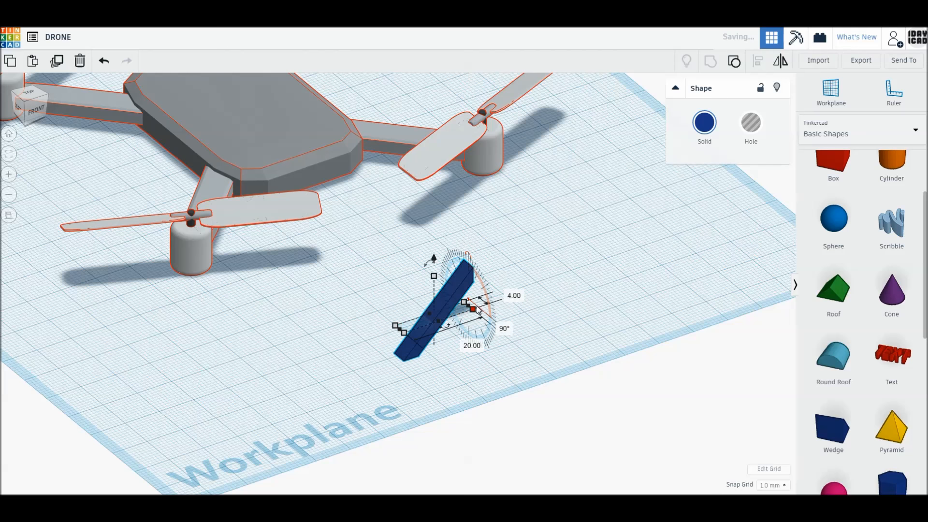
{"action": "key", "text": "d"}
{"action": "left_click", "coordinate": [578, 313]}
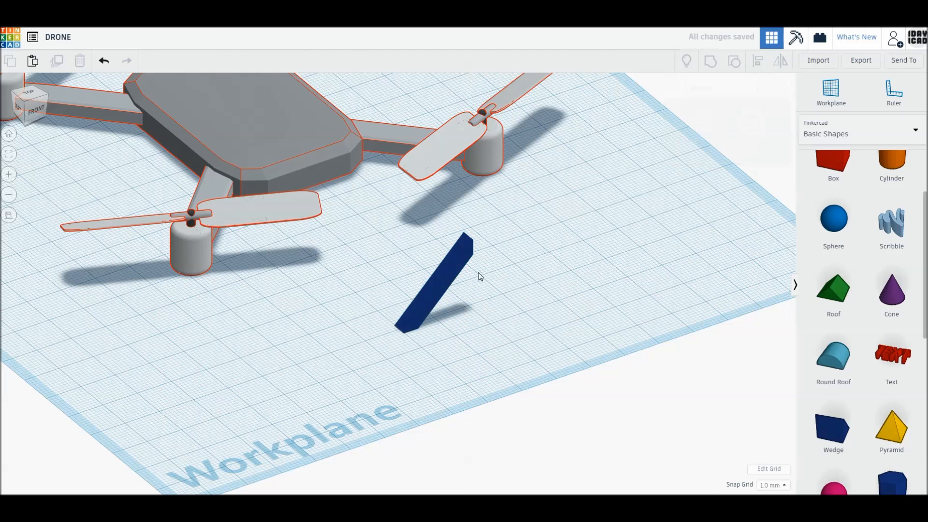
Duplicate the diagonal strip, place the copy 100 mm away in line with the original, and mirror it horizontally to slope the opposite way.
{"action": "left_click", "coordinate": [225, 155]}
{"action": "key", "text": "f"}
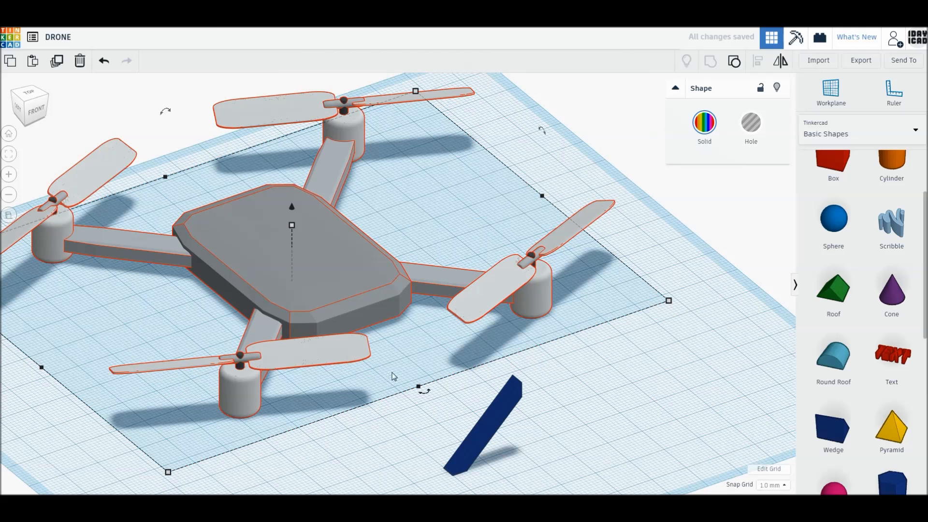
{"action": "right_click_drag", "start_coordinate": [375, 456], "coordinate": [320, 457]}
{"action": "middle_click_drag", "start_coordinate": [315, 401], "coordinate": [264, 295]}
{"action": "left_click", "coordinate": [29, 92]}
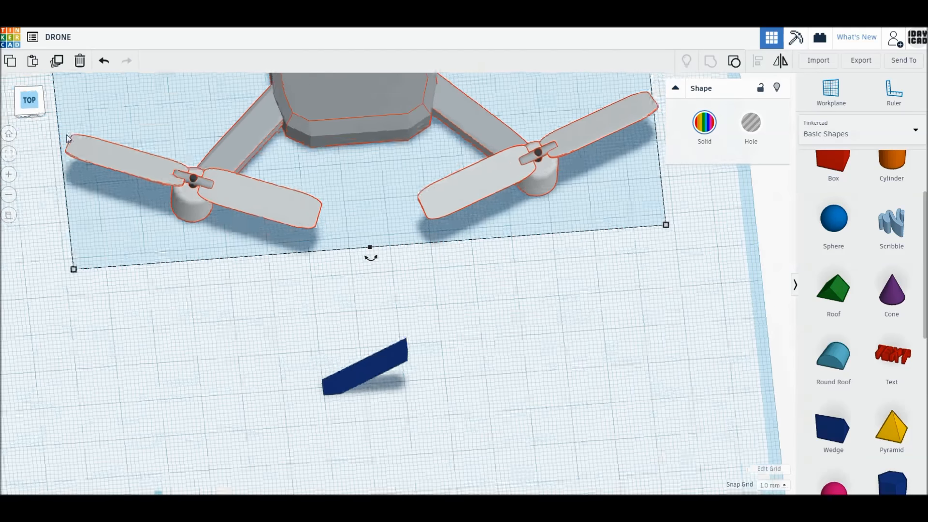
{"action": "left_click_drag", "start_coordinate": [379, 310], "coordinate": [697, 310]}
{"action": "key", "text": "ctrl+d"}
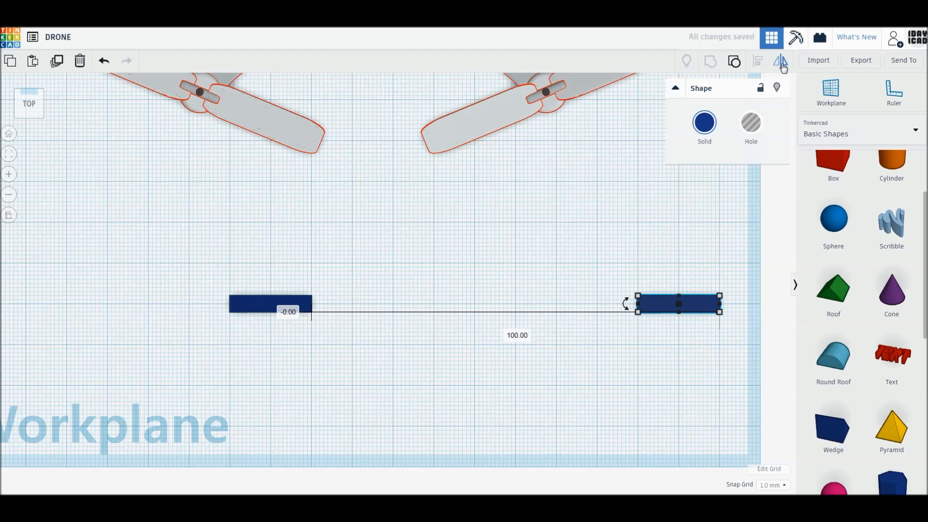
{"action": "left_click", "coordinate": [712, 353]}
{"action": "right_click_drag", "start_coordinate": [473, 353], "coordinate": [470, 289]}
{"action": "left_click", "coordinate": [468, 213]}
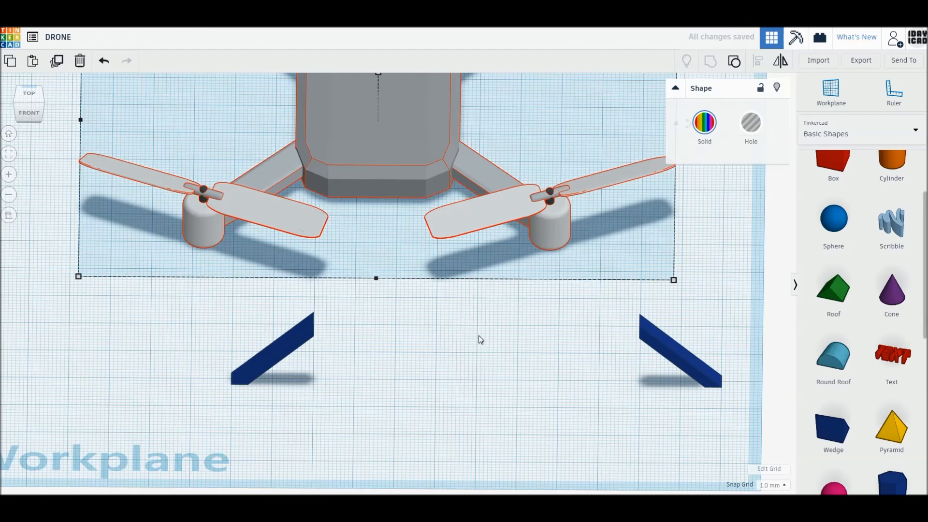
{"action": "right_click_drag", "start_coordinate": [478, 342], "coordinate": [480, 324]}
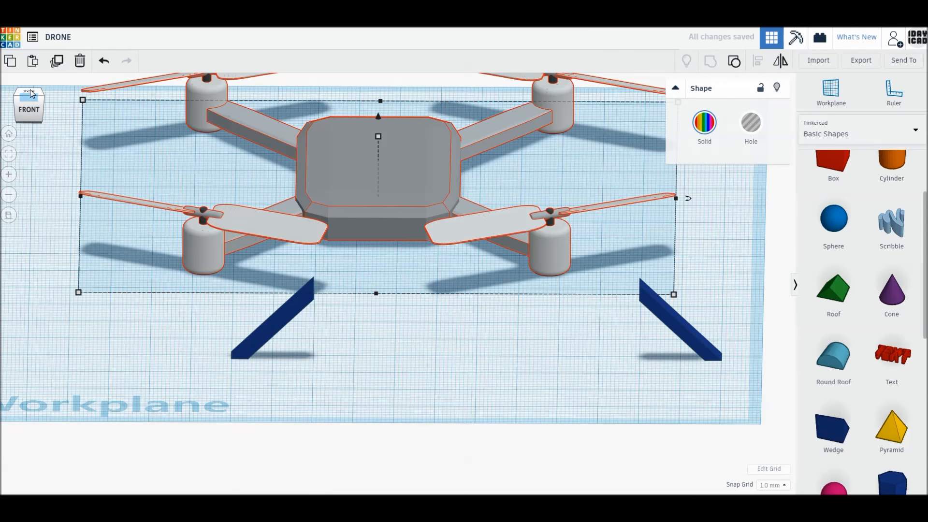
Duplicate the pair of diagonal strips and rotate the copies 90° about their common centre to form a cross arrangement.
{"action": "left_click", "coordinate": [30, 92]}
{"action": "left_click_drag", "start_coordinate": [722, 433], "coordinate": [244, 385]}
{"action": "left_click", "coordinate": [57, 61]}
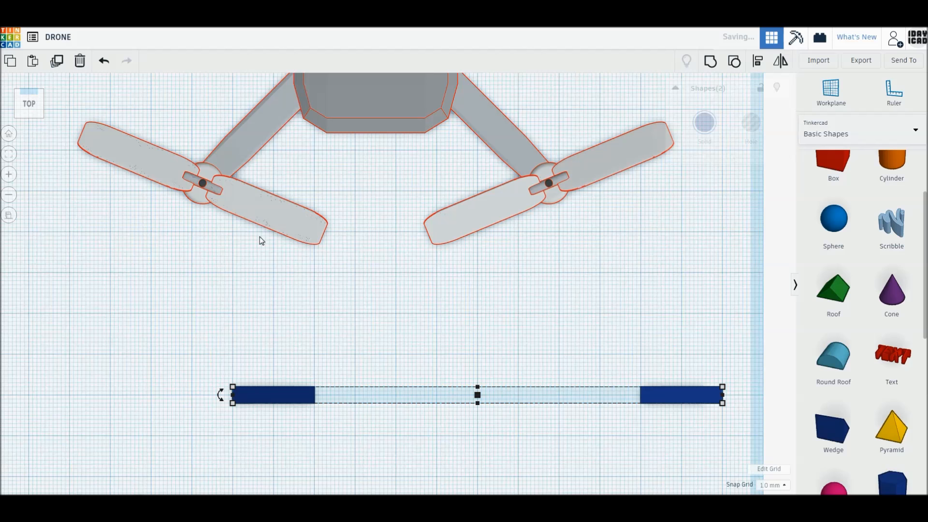
{"action": "mouse_move", "coordinate": [227, 405]}
{"action": "left_click_drag", "start_coordinate": [227, 405], "coordinate": [519, 443]}
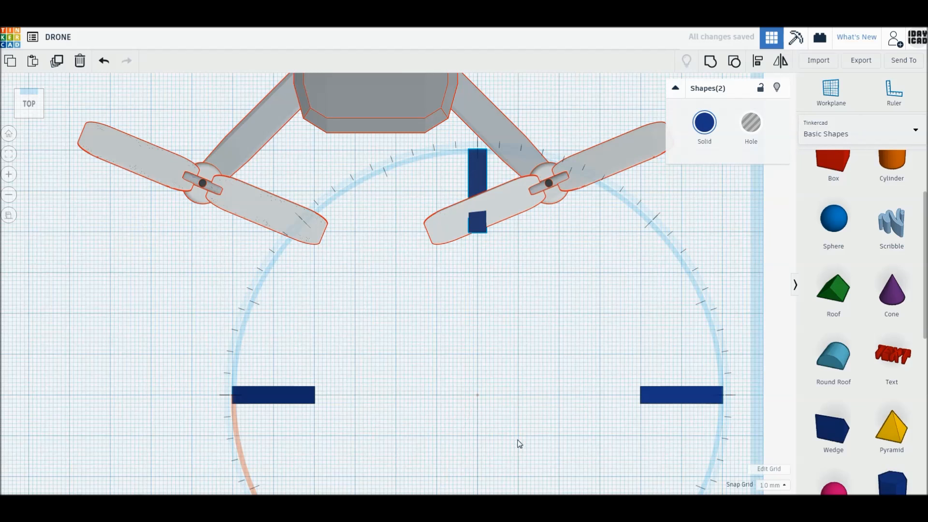
Group all four diagonal strips into one shape.
{"action": "left_click", "coordinate": [649, 394], "text": "shift"}
{"action": "left_click", "coordinate": [303, 404], "text": "shift"}
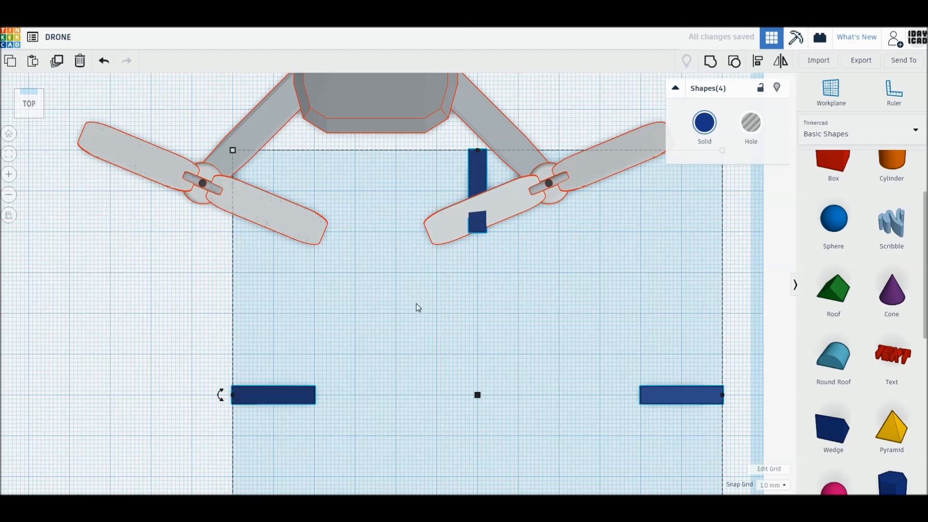
{"action": "left_click", "coordinate": [710, 62]}
{"action": "scroll", "coordinate": [492, 308], "scroll_direction": "down", "scroll_amount": 3}
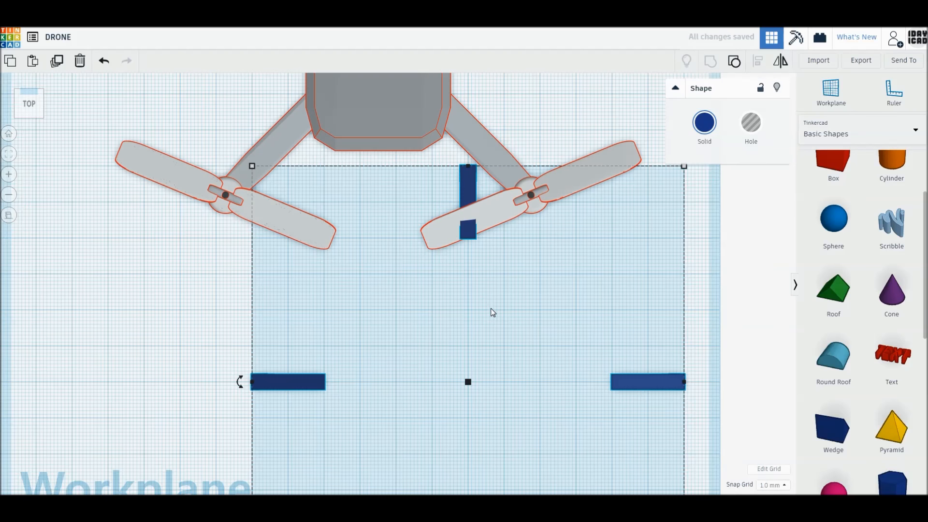
{"action": "left_click", "coordinate": [8, 135]}
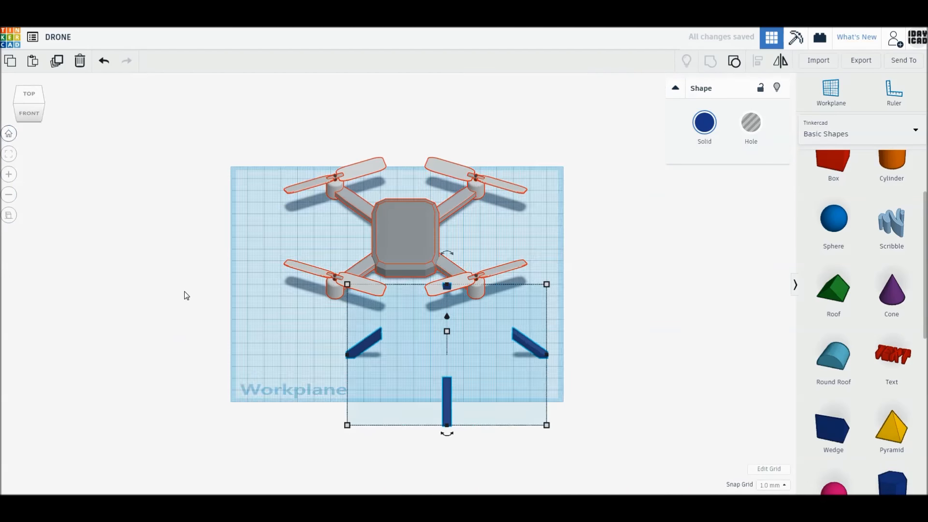
{"action": "left_click", "coordinate": [187, 296]}
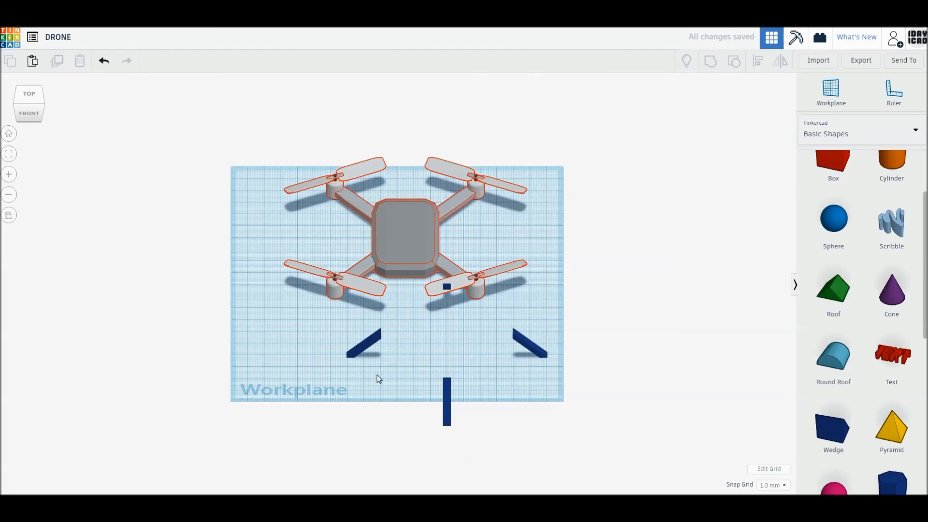
Rotate the group of four strips 45° in the horizontal plane and colour it black.
{"action": "left_click", "coordinate": [447, 404]}
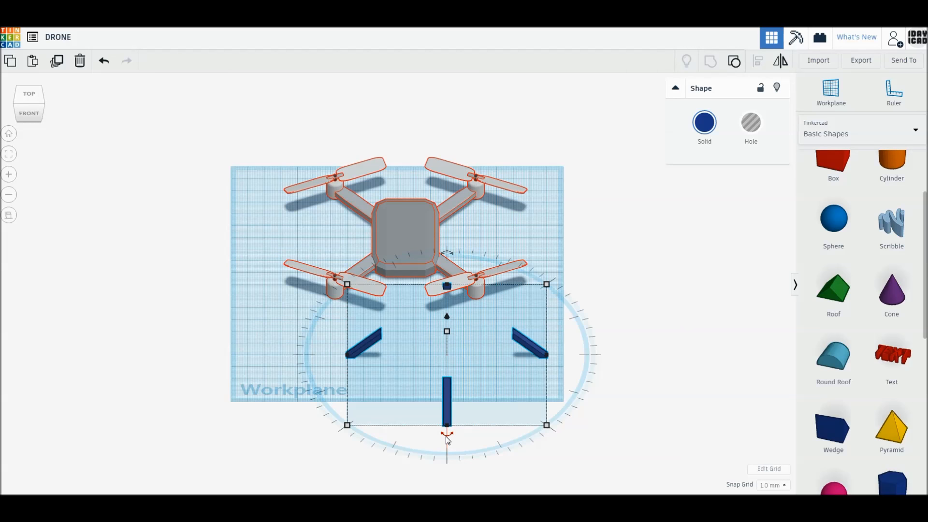
{"action": "left_click_drag", "start_coordinate": [446, 437], "coordinate": [400, 402]}
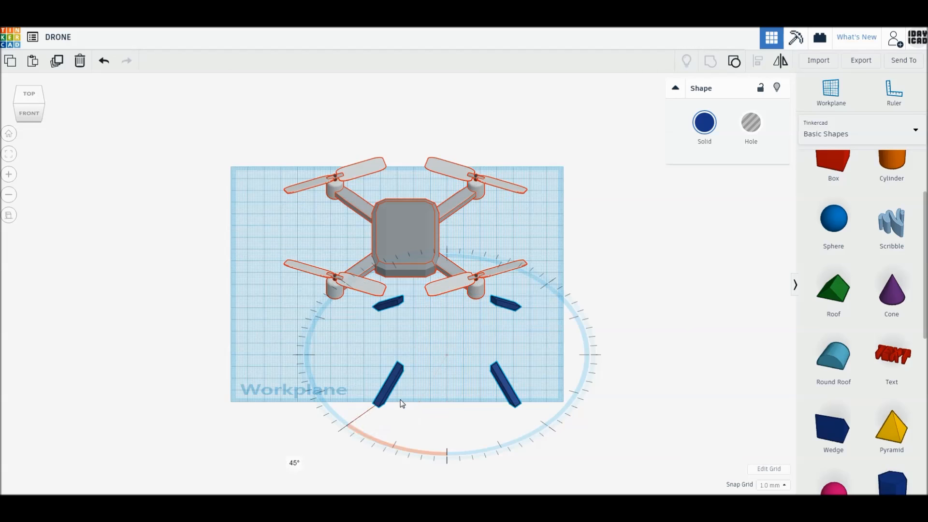
{"action": "left_click", "coordinate": [704, 123]}
{"action": "left_click", "coordinate": [886, 213]}
{"action": "left_click", "coordinate": [648, 353]}
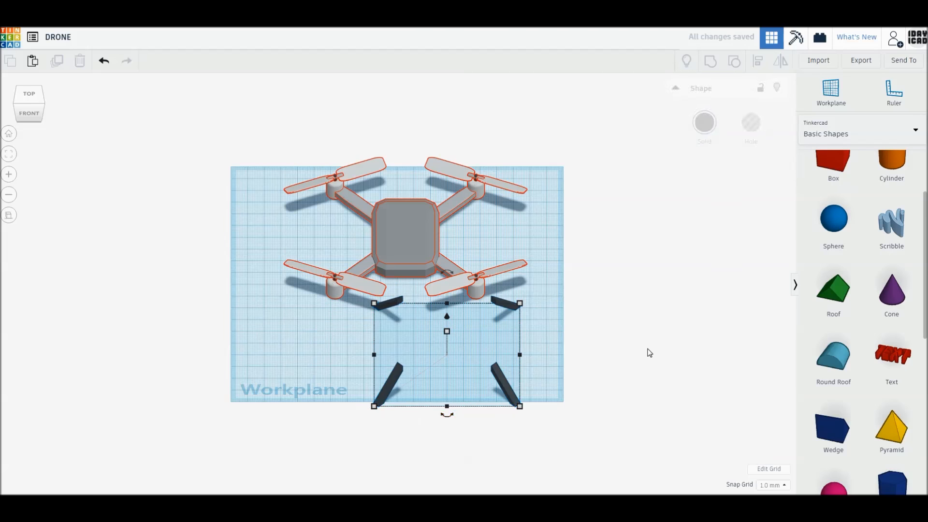
Align the centres of the strip group and the drone along both the width and the depth.
{"action": "left_click", "coordinate": [406, 248]}
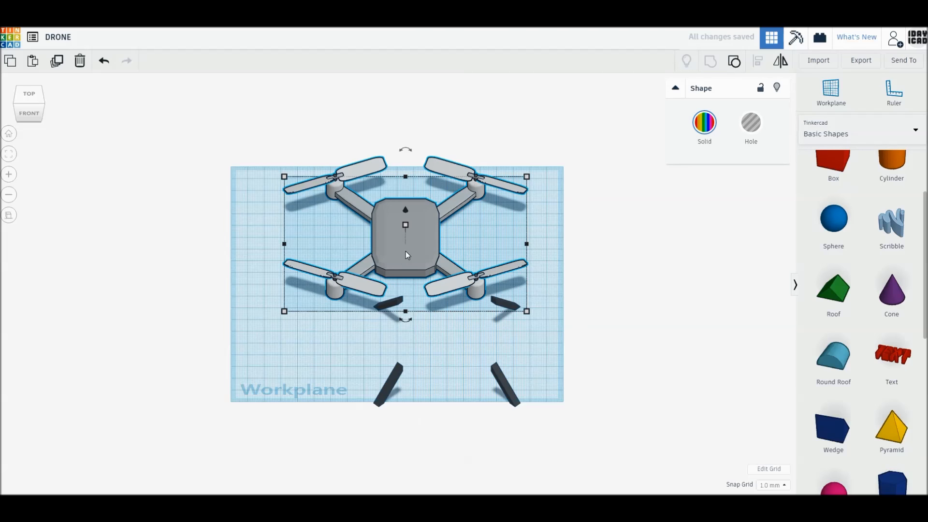
{"action": "key", "text": "ctrl+a"}
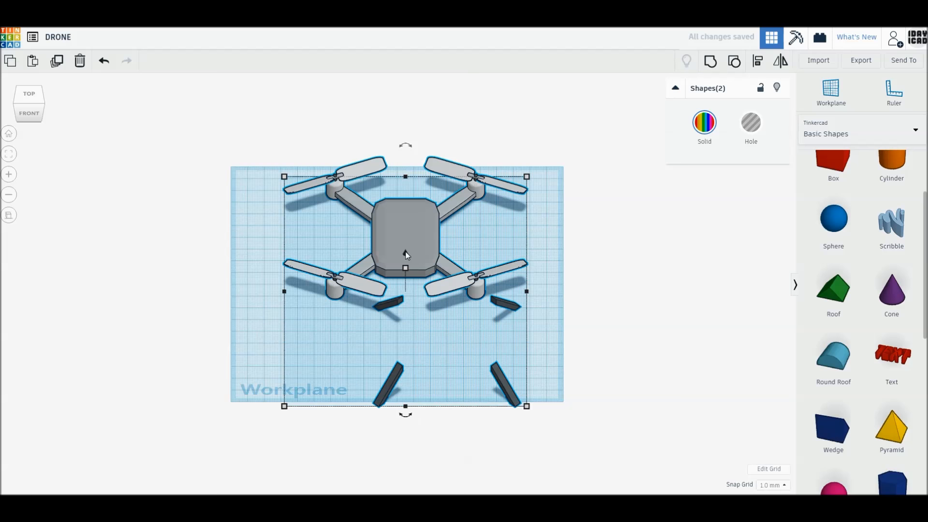
{"action": "key", "text": "l"}
{"action": "left_click", "coordinate": [405, 415]}
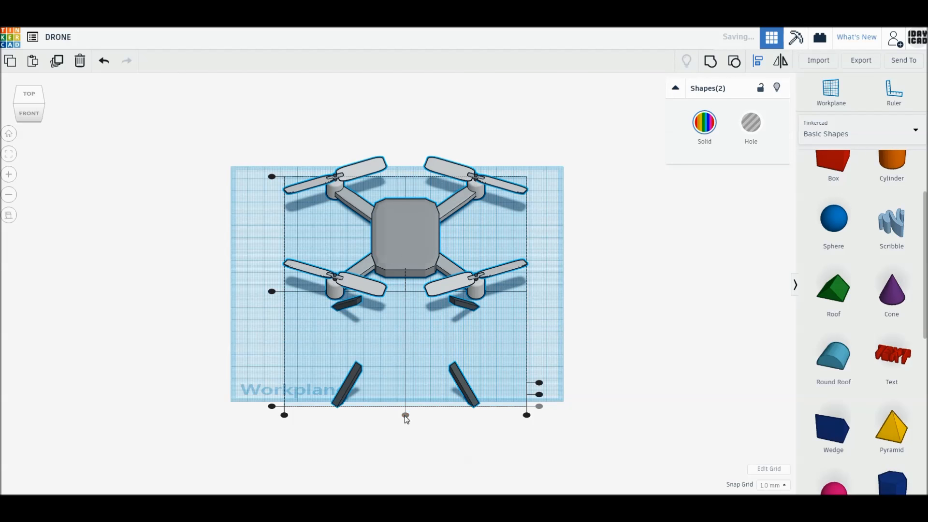
{"action": "left_click", "coordinate": [271, 292]}
{"action": "left_click", "coordinate": [424, 328]}
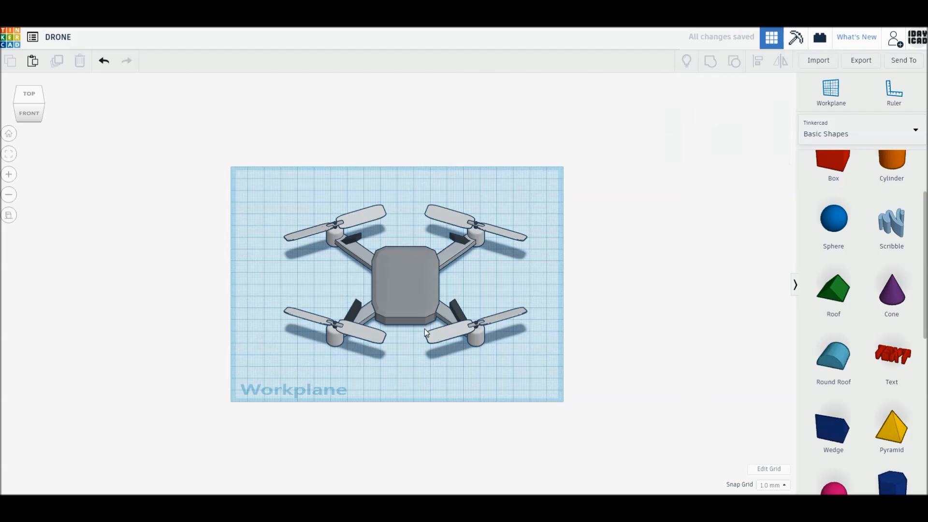
{"action": "scroll", "coordinate": [424, 329], "scroll_direction": "up", "scroll_amount": 5}
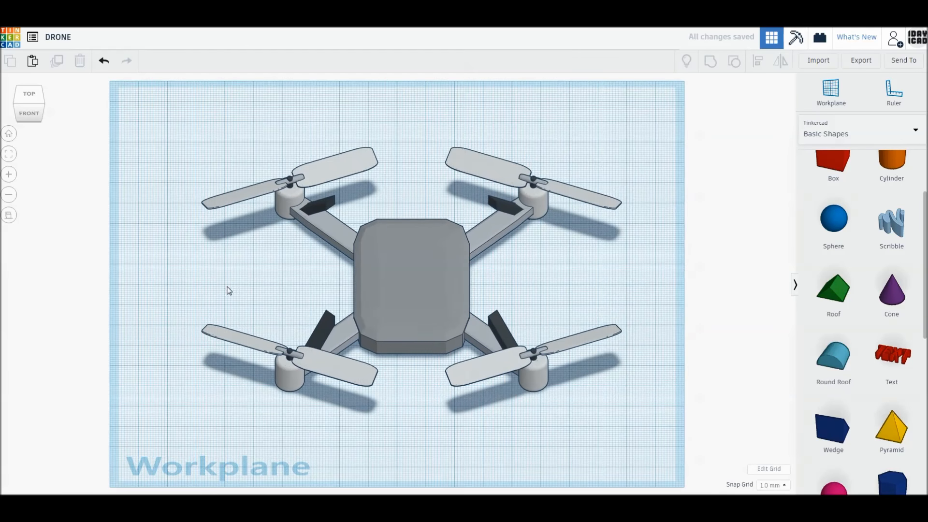
{"action": "left_click", "coordinate": [8, 133]}
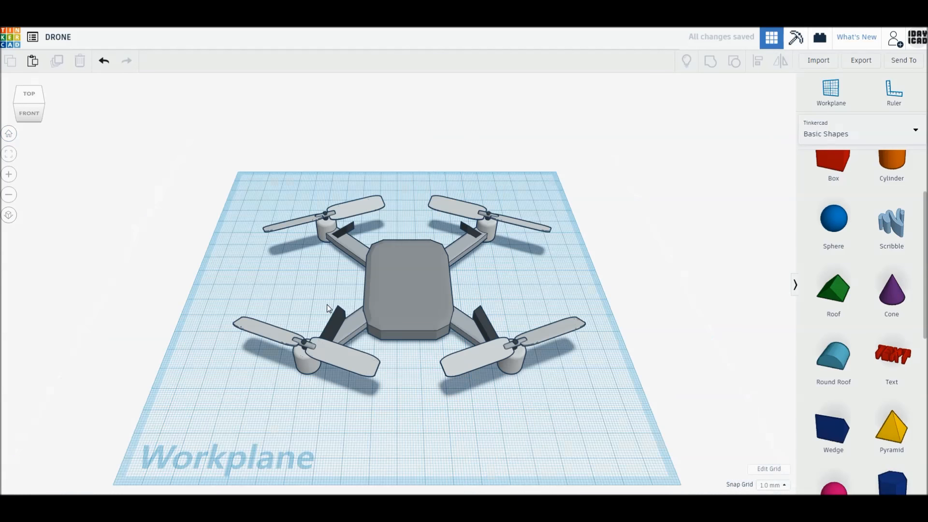
Raise the drone 11 mm so that the strips act as legs beneath its arms, and group both parts.
{"action": "left_click", "coordinate": [405, 296]}
{"action": "left_click_drag", "start_coordinate": [408, 256], "coordinate": [410, 233]}
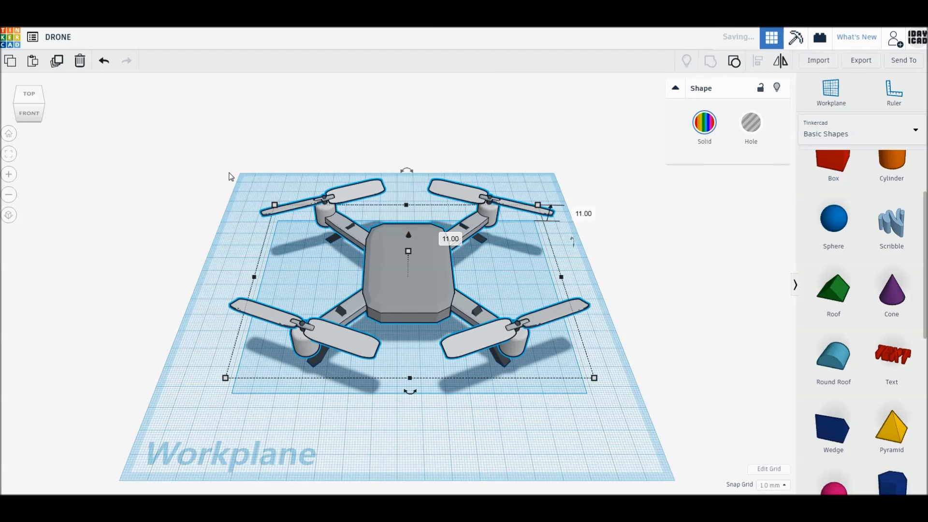
{"action": "left_click_drag", "start_coordinate": [193, 149], "coordinate": [571, 413]}
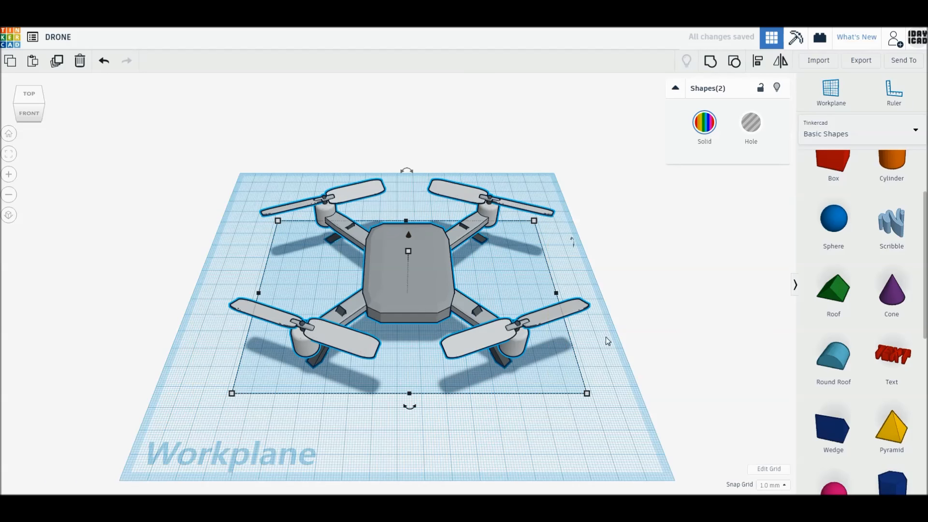
{"action": "left_click", "coordinate": [711, 61]}
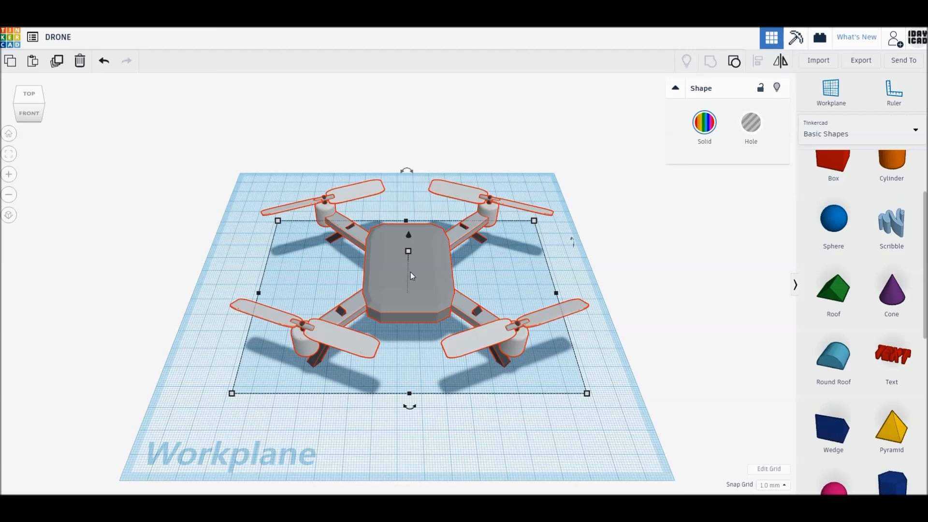
Shift the grouped drone slightly sideways towards the middle of the workplane and check its legs from a lower angle.
{"action": "left_click_drag", "start_coordinate": [417, 291], "coordinate": [406, 293]}
{"action": "left_click", "coordinate": [623, 286]}
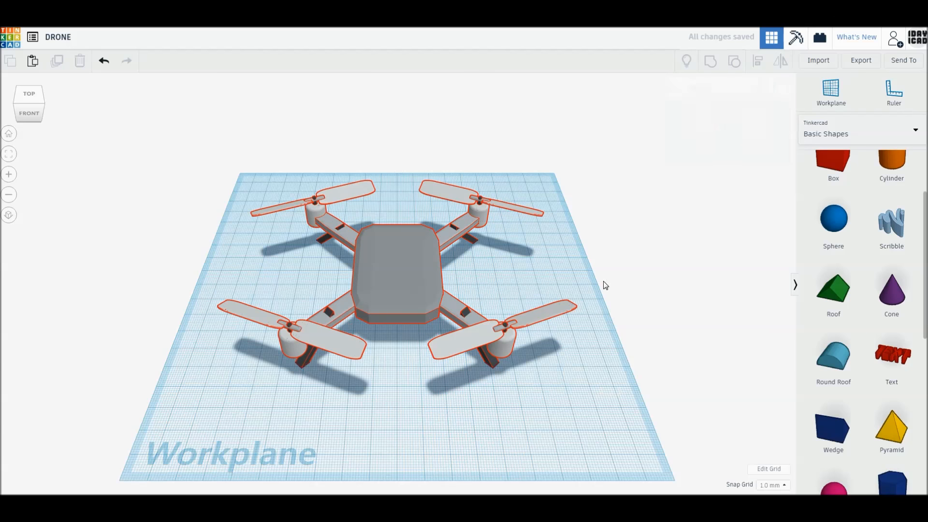
{"action": "left_click", "coordinate": [372, 316]}
{"action": "mouse_move", "coordinate": [439, 363]}
{"action": "right_mouse_down"}
{"action": "mouse_move", "coordinate": [433, 219]}
{"action": "mouse_move", "coordinate": [430, 363]}
{"action": "right_mouse_up"}
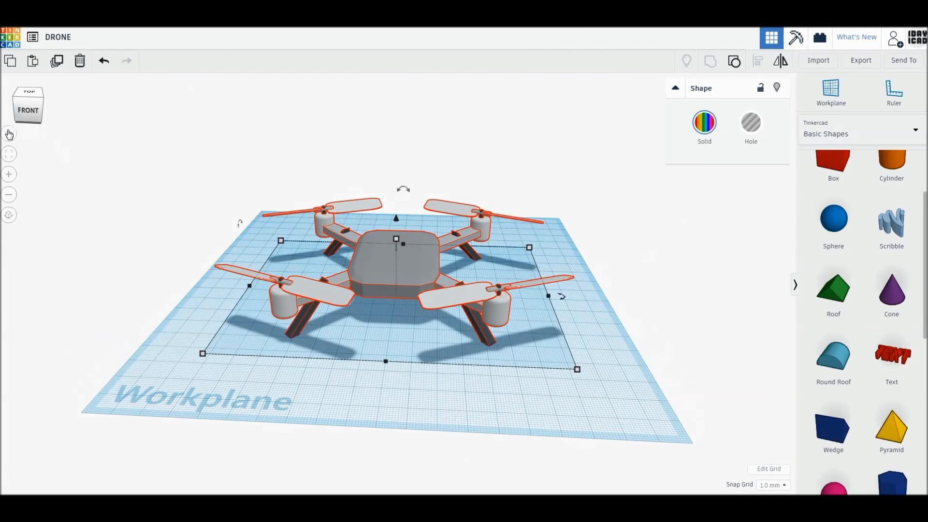
{"action": "left_click", "coordinate": [8, 134]}
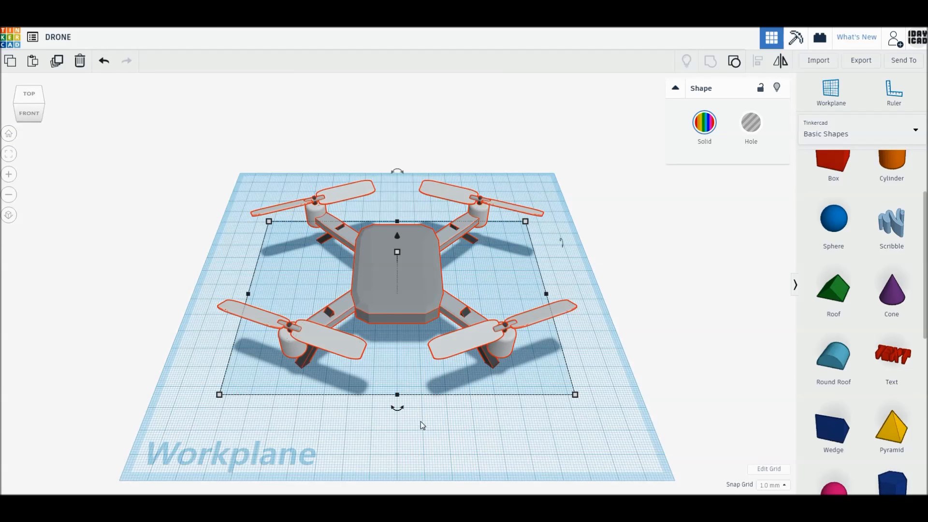
Turn the drone to a slanted heading and lift it above the workplane.
{"action": "mouse_move", "coordinate": [397, 409]}
{"action": "left_click", "coordinate": [498, 286]}
{"action": "left_click", "coordinate": [399, 303]}
{"action": "right_click_drag", "start_coordinate": [362, 437], "coordinate": [169, 408]}
Scale the whole drone down proportionally to a width of 100 mm.
{"action": "left_click_drag", "start_coordinate": [639, 371], "coordinate": [596, 340], "text": "shift"}
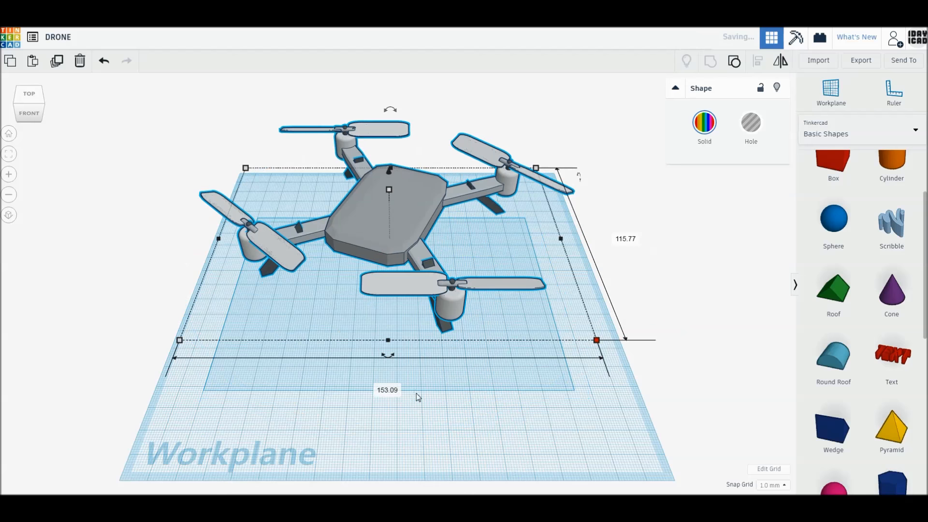
{"action": "left_click", "coordinate": [396, 390]}
{"action": "type", "text": "100"}
{"action": "key", "text": "Return"}
Move the smaller drone to the middle of the workplane and raise it so it hovers well above the plane.
{"action": "left_click_drag", "start_coordinate": [345, 190], "coordinate": [415, 278]}
{"action": "left_click_drag", "start_coordinate": [414, 273], "coordinate": [395, 193]}
{"action": "left_click", "coordinate": [636, 376]}
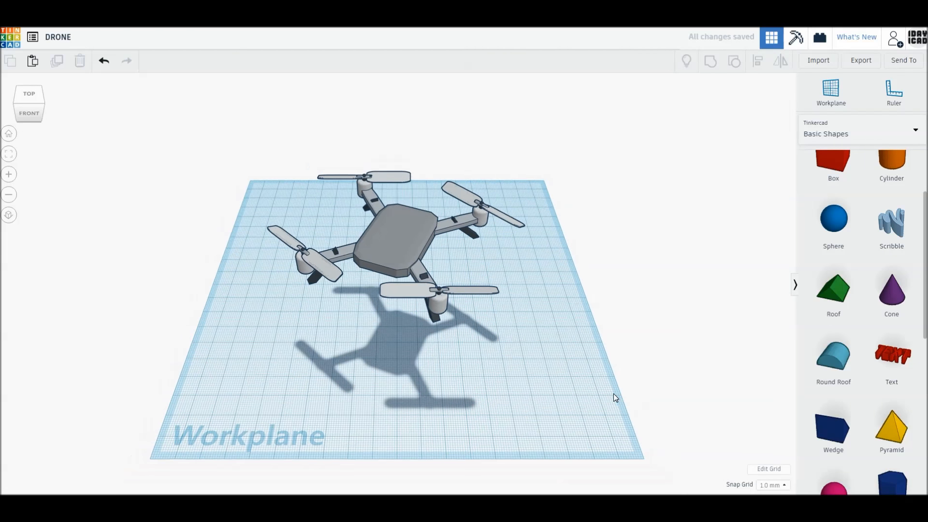
{"action": "scroll", "coordinate": [613, 394], "scroll_direction": "up", "scroll_amount": 3}
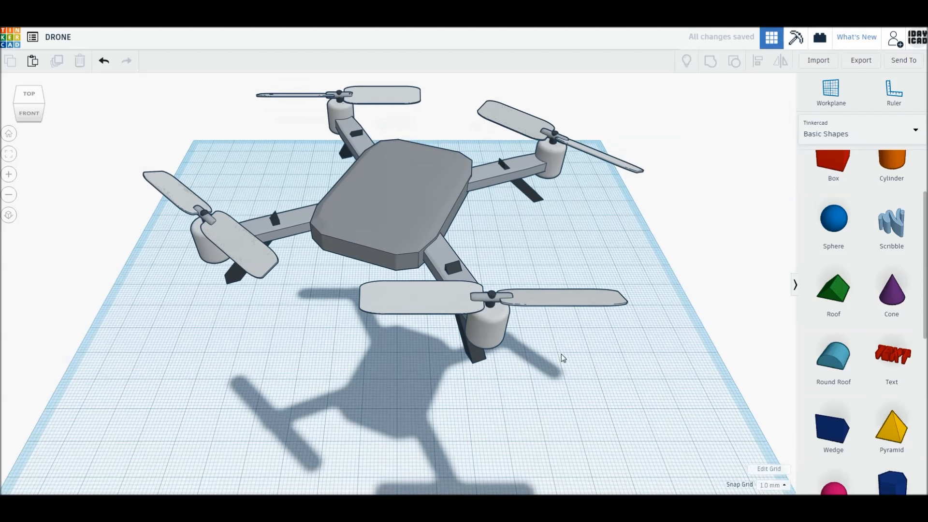
{"action": "left_click", "coordinate": [9, 133]}
{"action": "scroll", "coordinate": [423, 264], "scroll_direction": "up", "scroll_amount": 3}
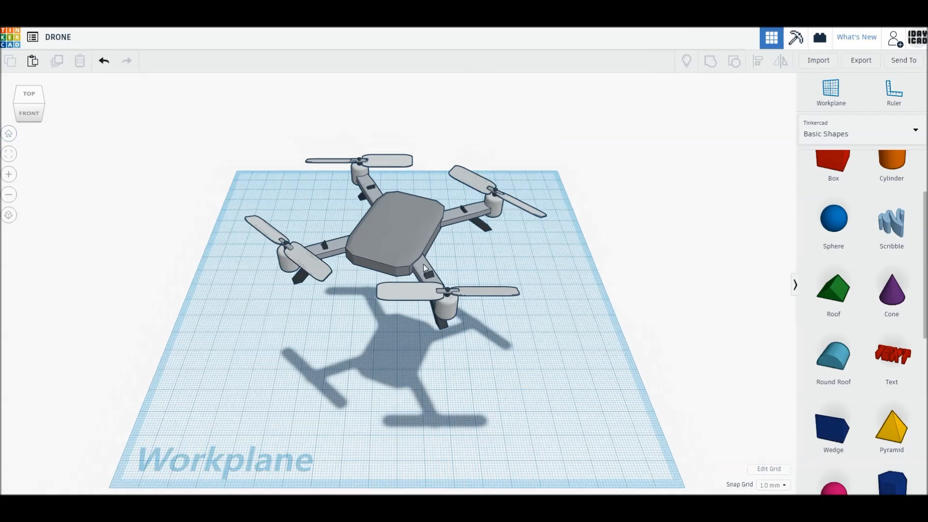